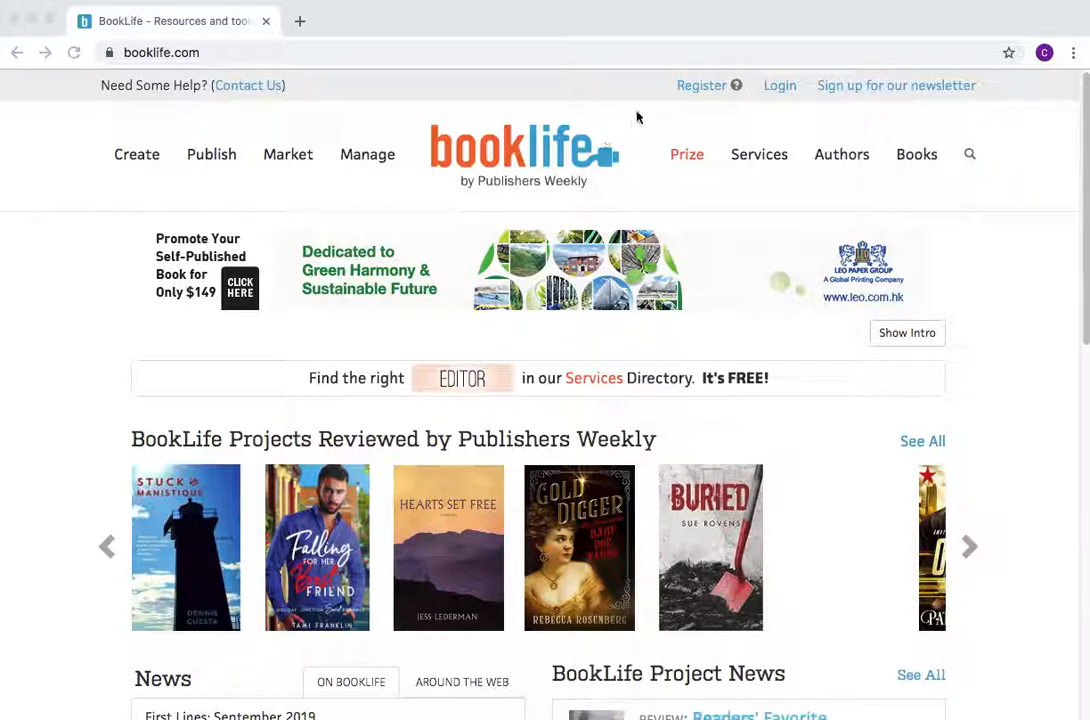
Start a new account registration and fill in the first name, last name and email address.
{"action": "left_click", "coordinate": [697, 88]}
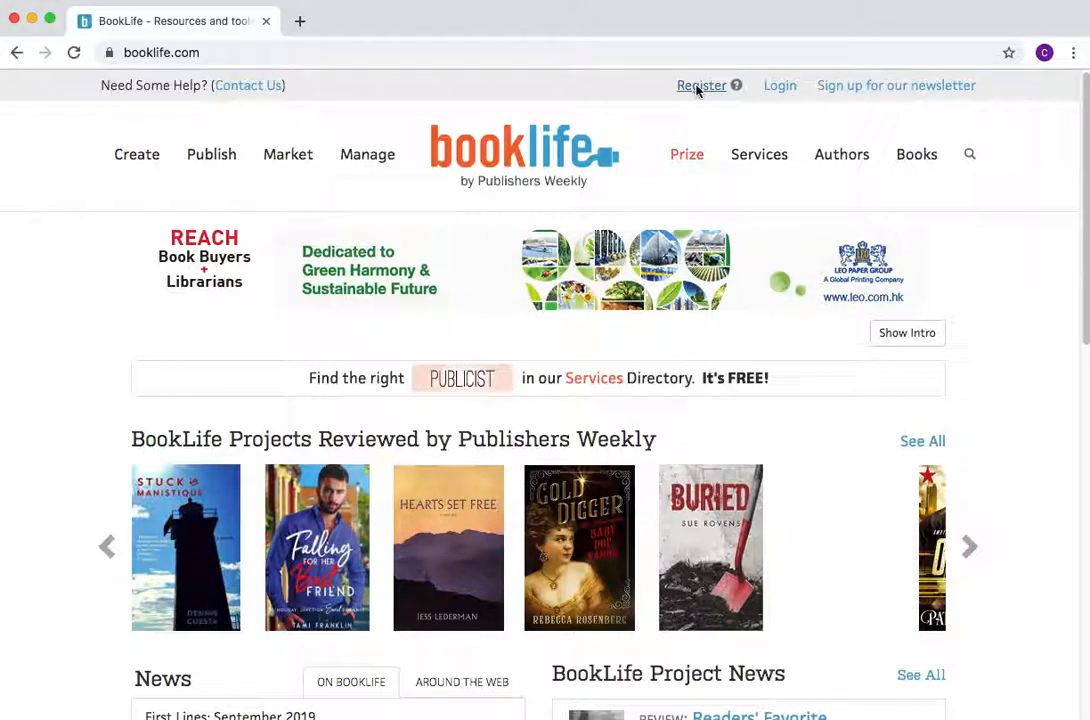
{"action": "left_click", "coordinate": [697, 88]}
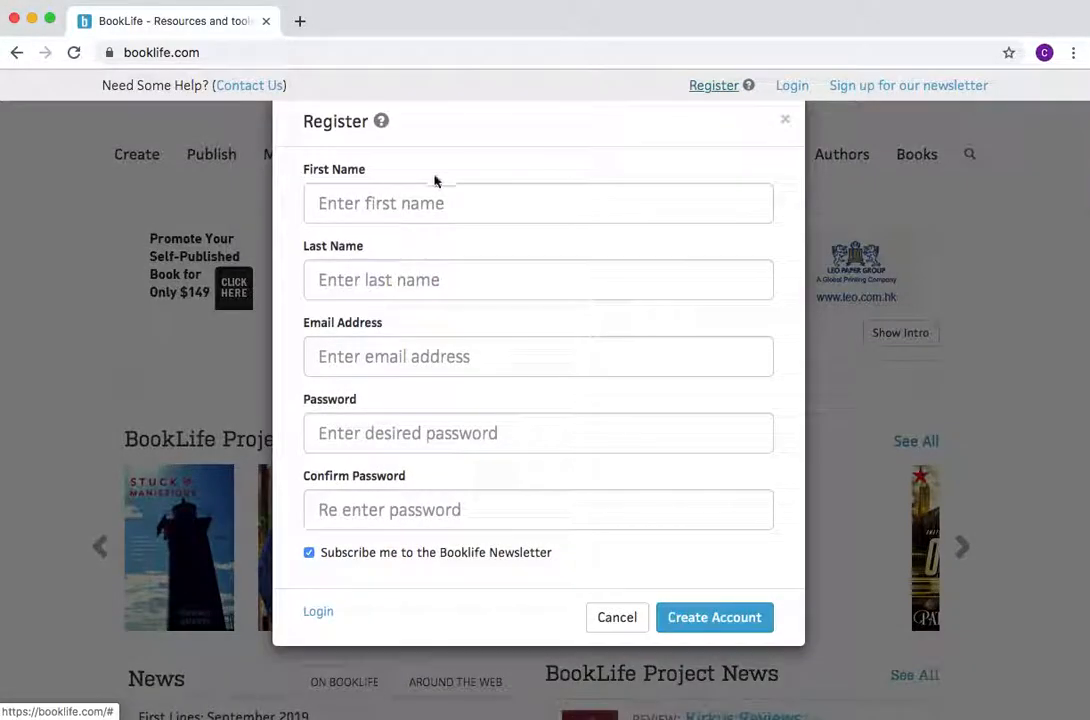
{"action": "left_click", "coordinate": [404, 203]}
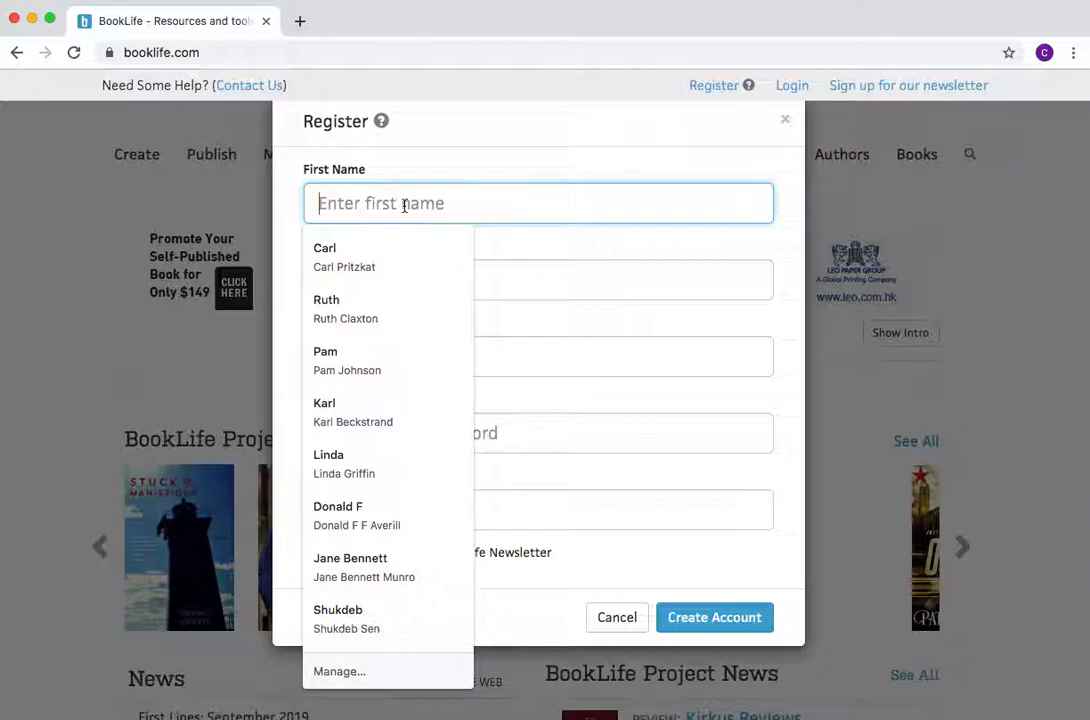
{"action": "type", "text": "John"}
{"action": "key", "text": "Tab"}
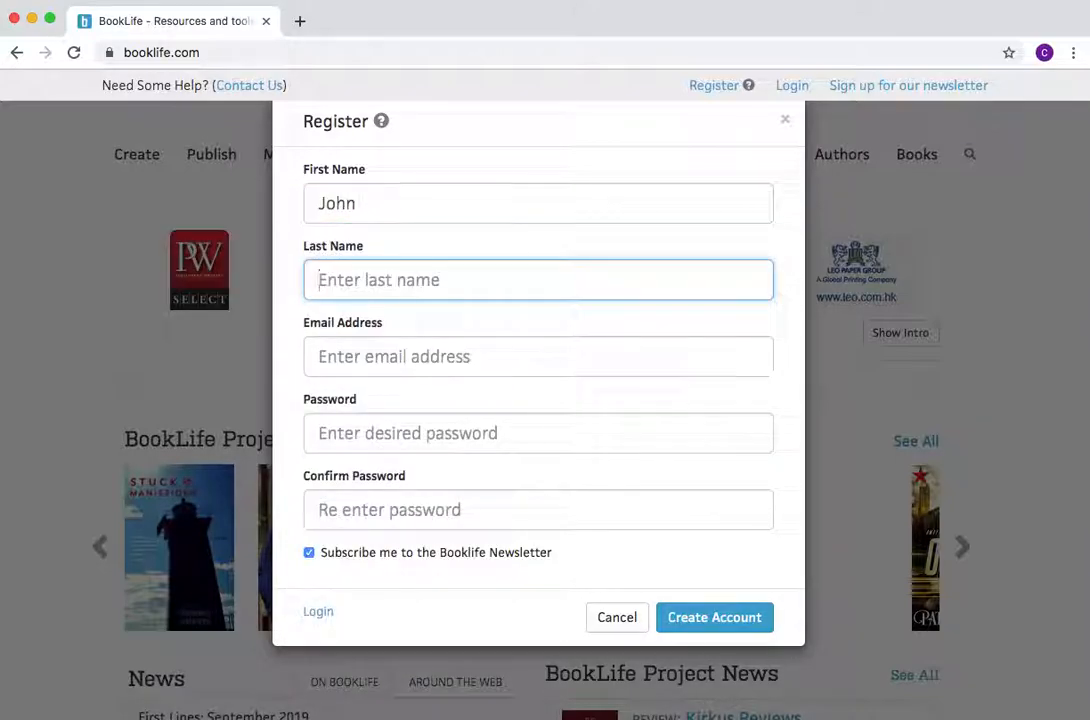
{"action": "type", "text": "Doe"}
{"action": "key", "text": "Tab"}
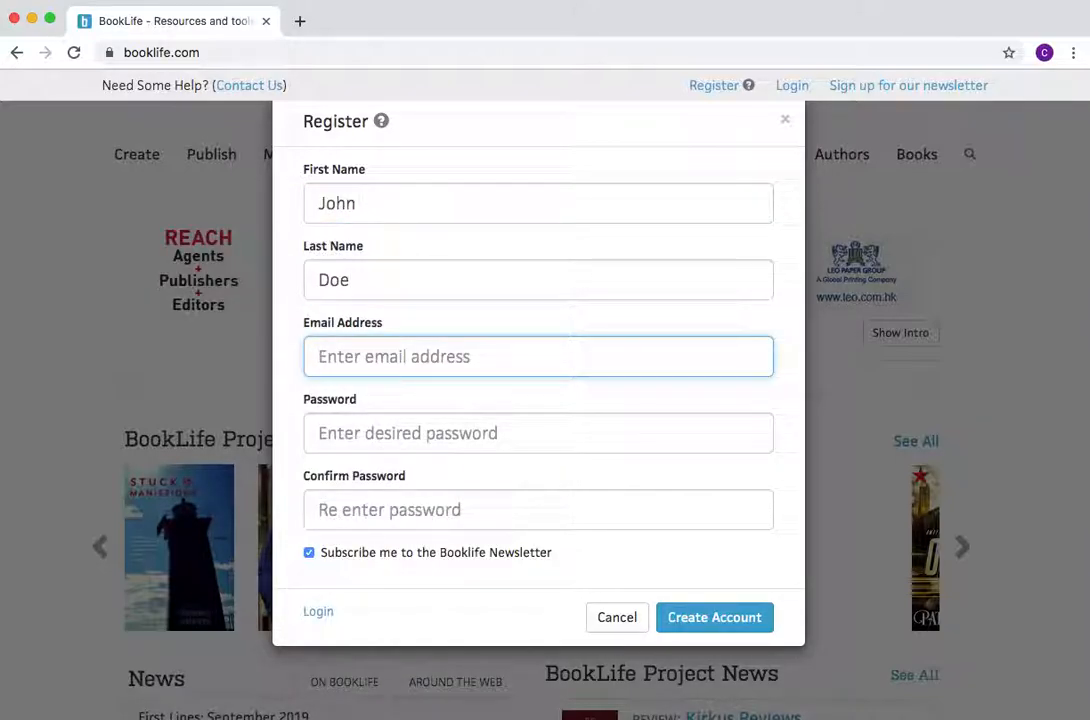
{"action": "type", "text": "john@doe.com"}
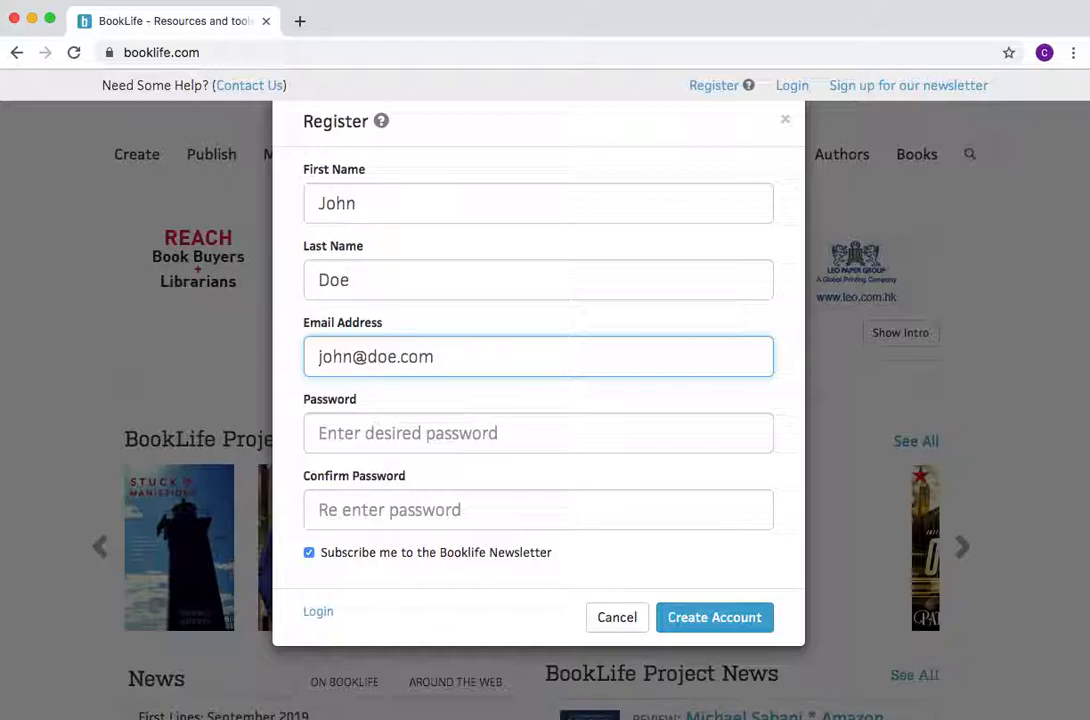
Enter and confirm the account password, keep the Booklife Newsletter subscription selected, and create the account.
{"action": "key", "text": "Tab"}
{"action": "type", "text": "pas"}
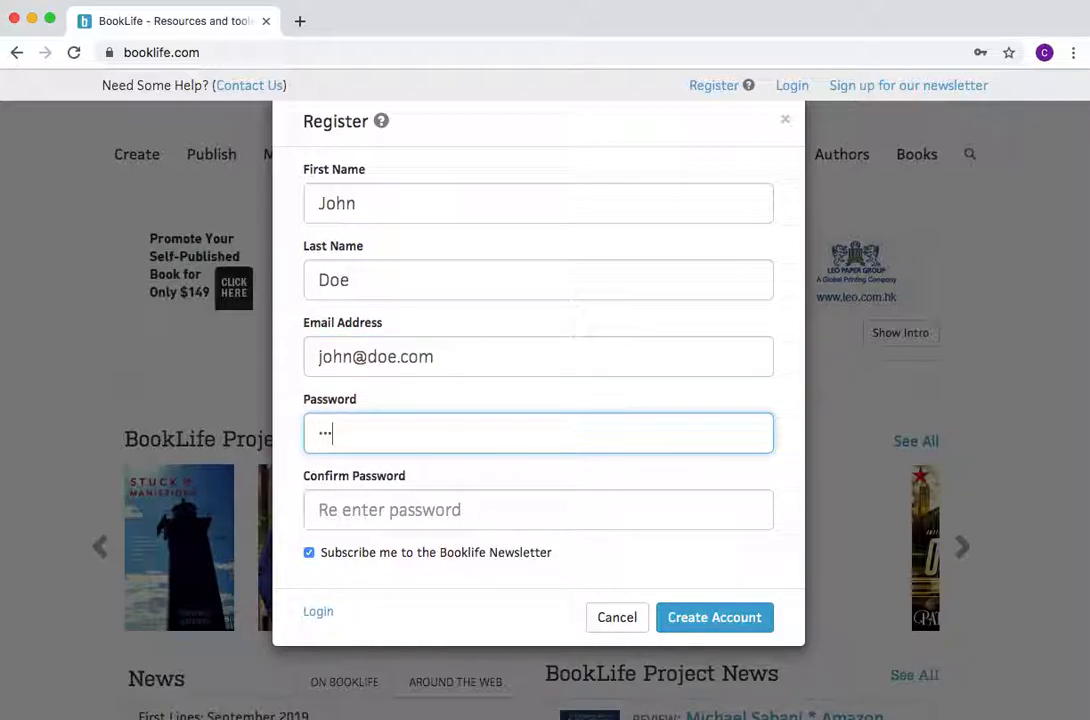
{"action": "type", "text": "sword"}
{"action": "key", "text": "Tab"}
{"action": "type", "text": "passwor"}
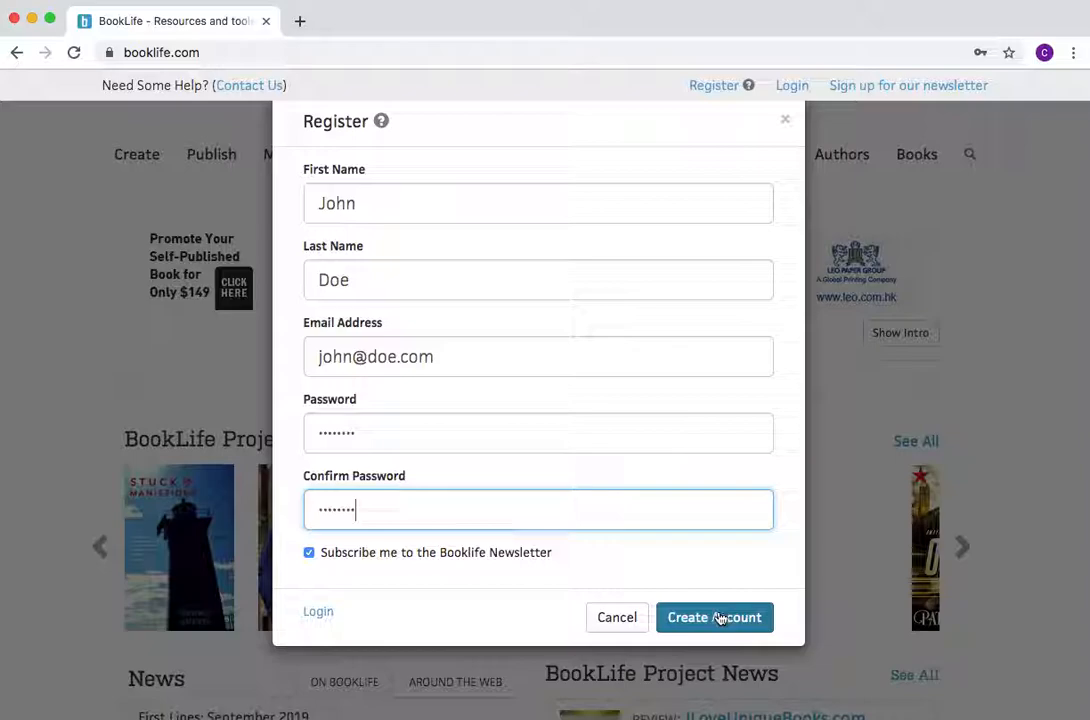
{"action": "left_click", "coordinate": [310, 553]}
{"action": "left_click", "coordinate": [310, 553]}
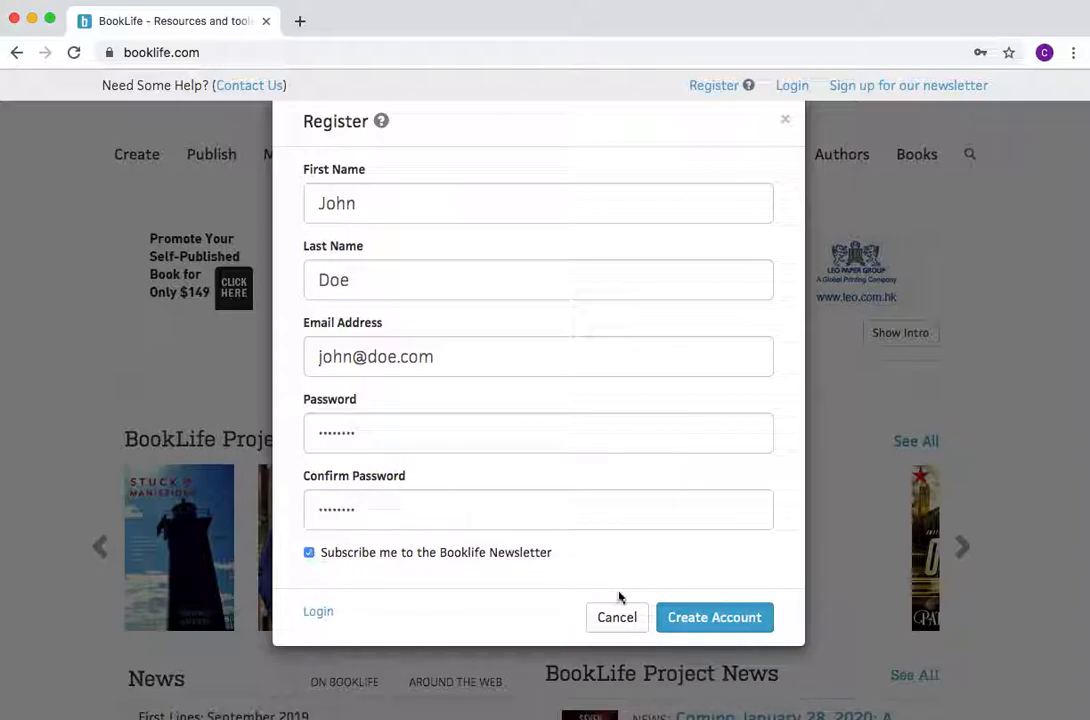
{"action": "left_click", "coordinate": [714, 619]}
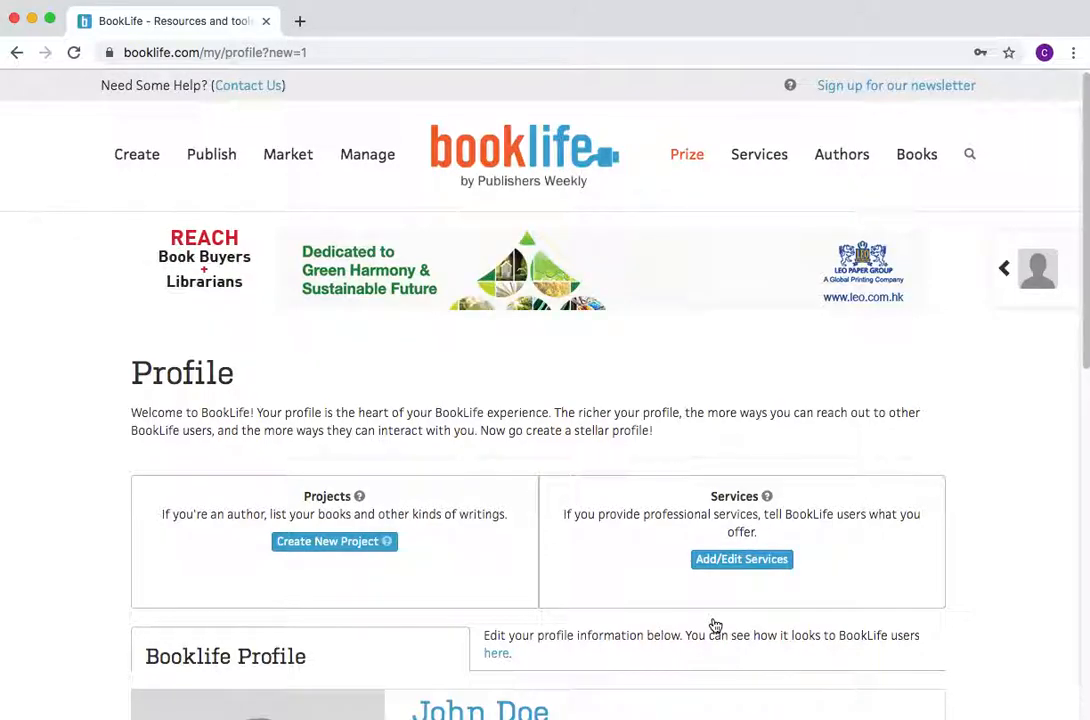
Upload 800px-SNice.svg.png from the Desktop as the profile picture and save it.
{"action": "scroll", "coordinate": [643, 580], "scroll_direction": "down", "scroll_amount": 5}
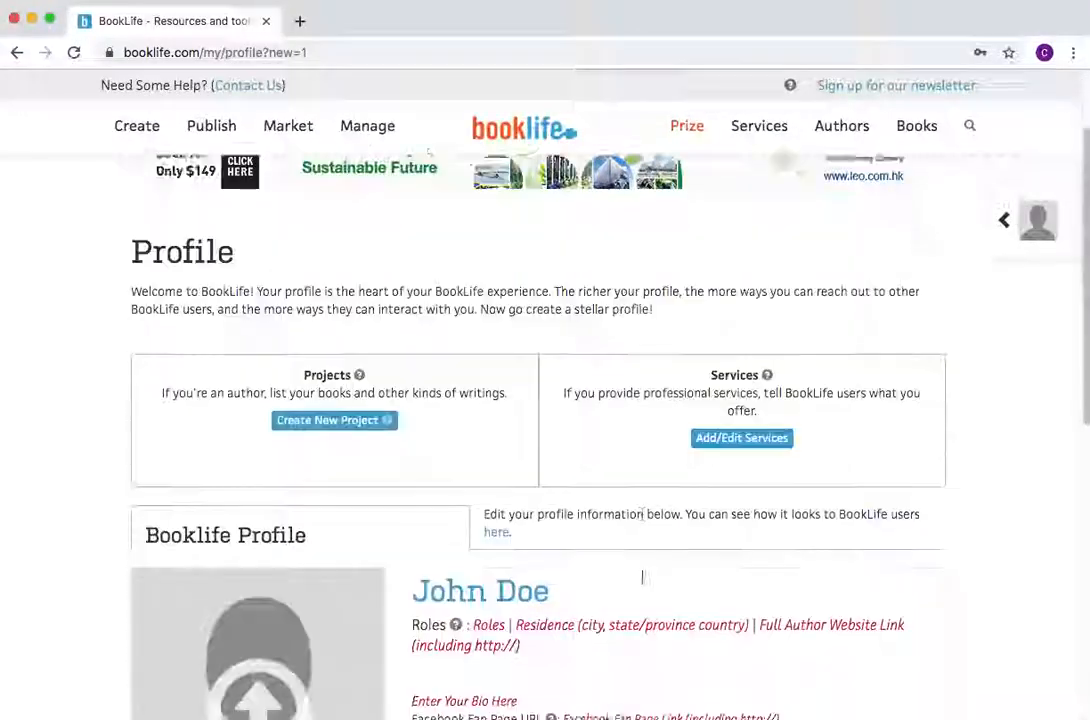
{"action": "scroll", "coordinate": [642, 577], "scroll_direction": "down", "scroll_amount": 1}
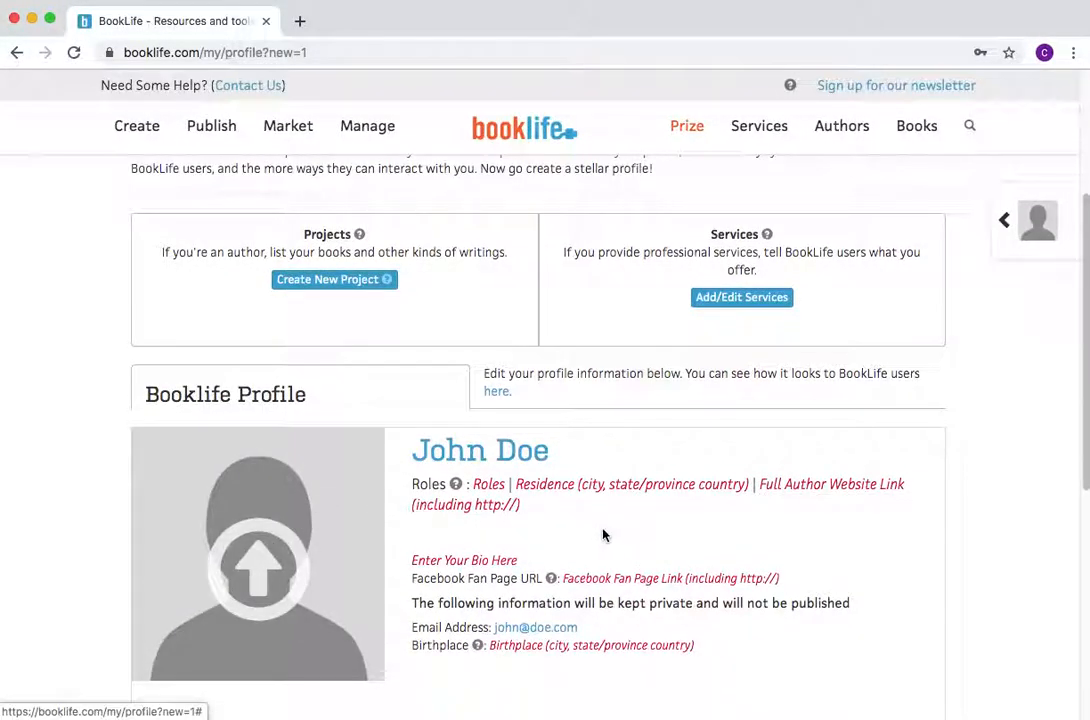
{"action": "left_click", "coordinate": [257, 579]}
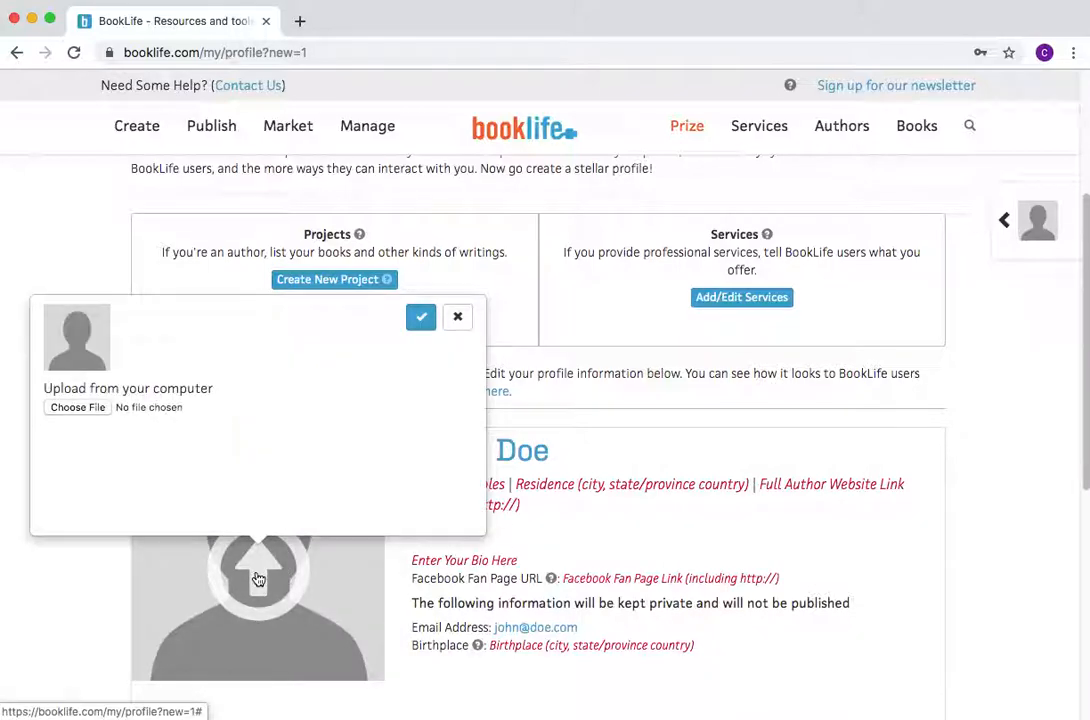
{"action": "left_click", "coordinate": [80, 408]}
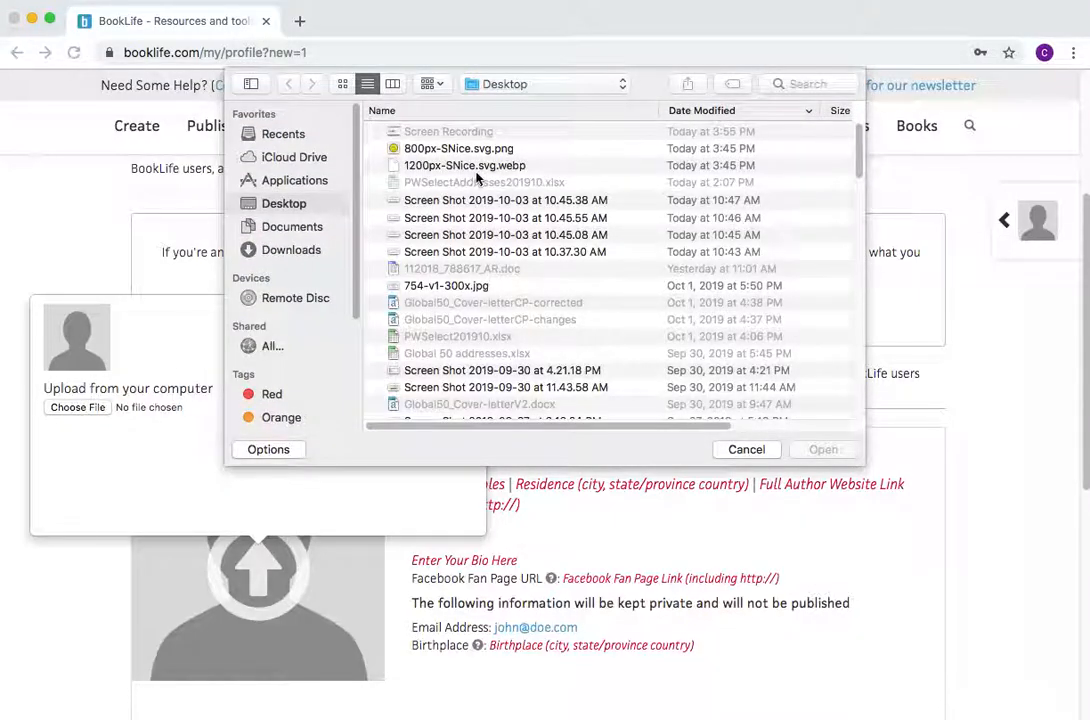
{"action": "double_click", "coordinate": [452, 148]}
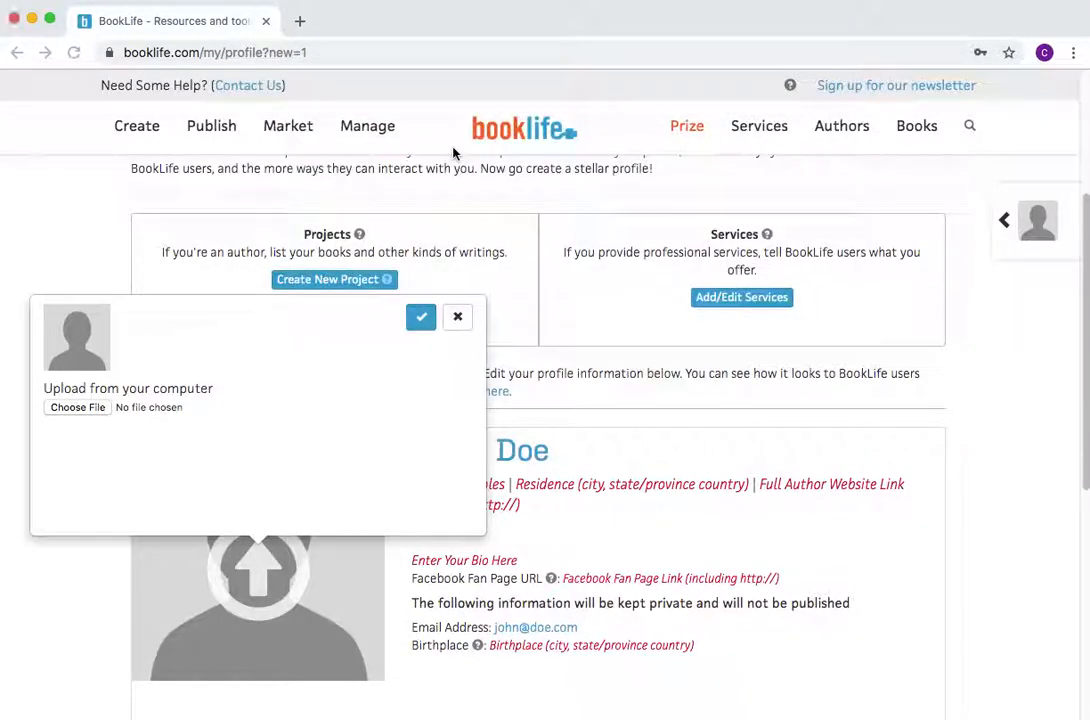
{"action": "left_click", "coordinate": [421, 319]}
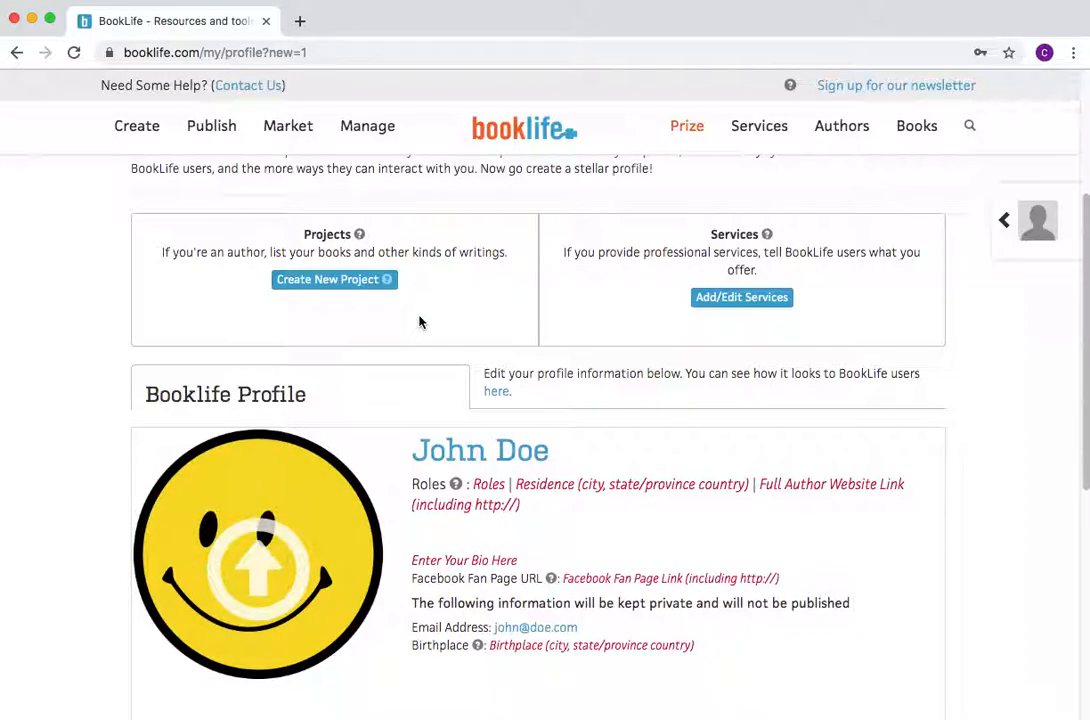
{"action": "left_click", "coordinate": [262, 577]}
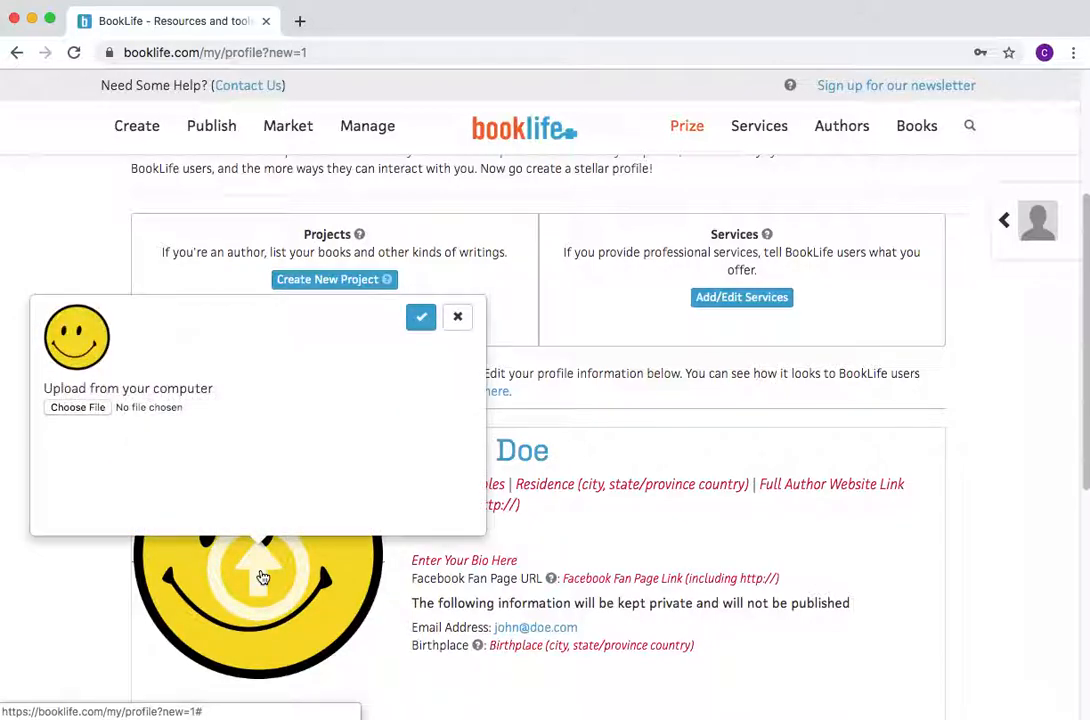
{"action": "left_click", "coordinate": [458, 319]}
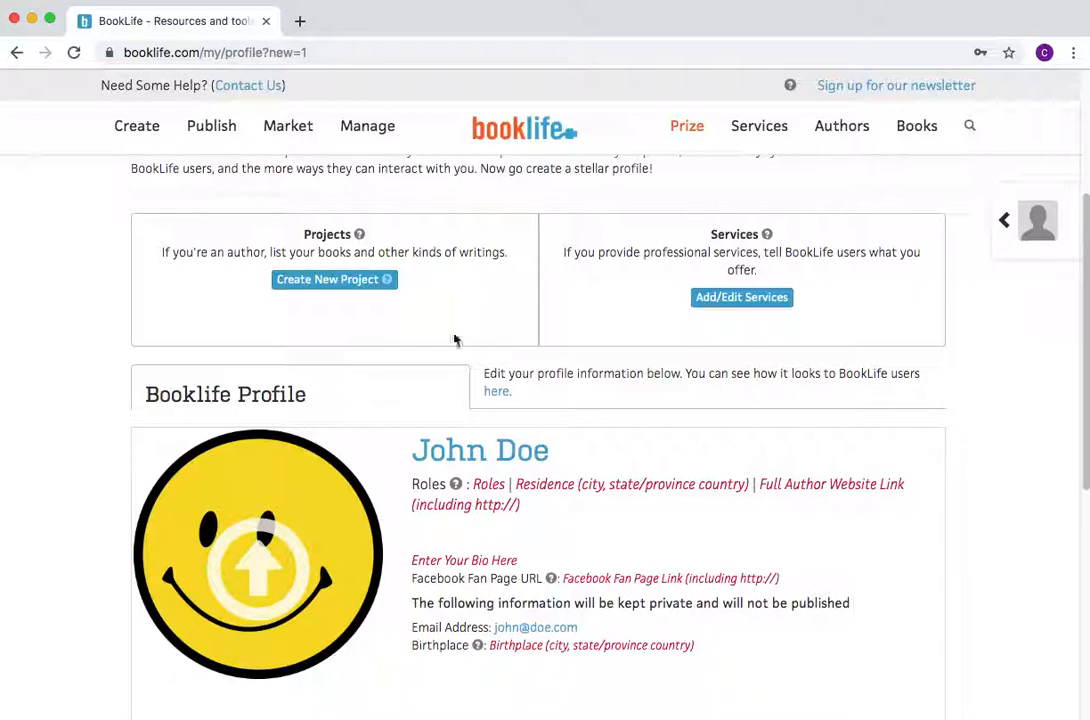
Set the profile roles to Author, Illustrator and Service Provider, and the residence to New York, NY.
{"action": "left_click", "coordinate": [487, 487]}
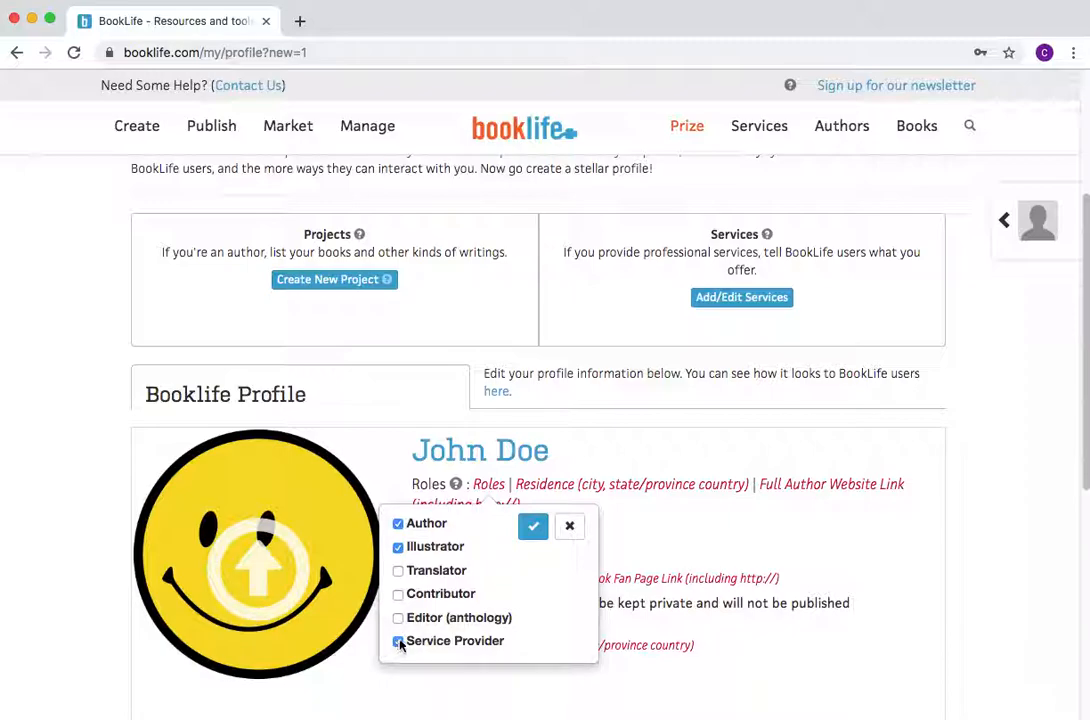
{"action": "left_click", "coordinate": [533, 527]}
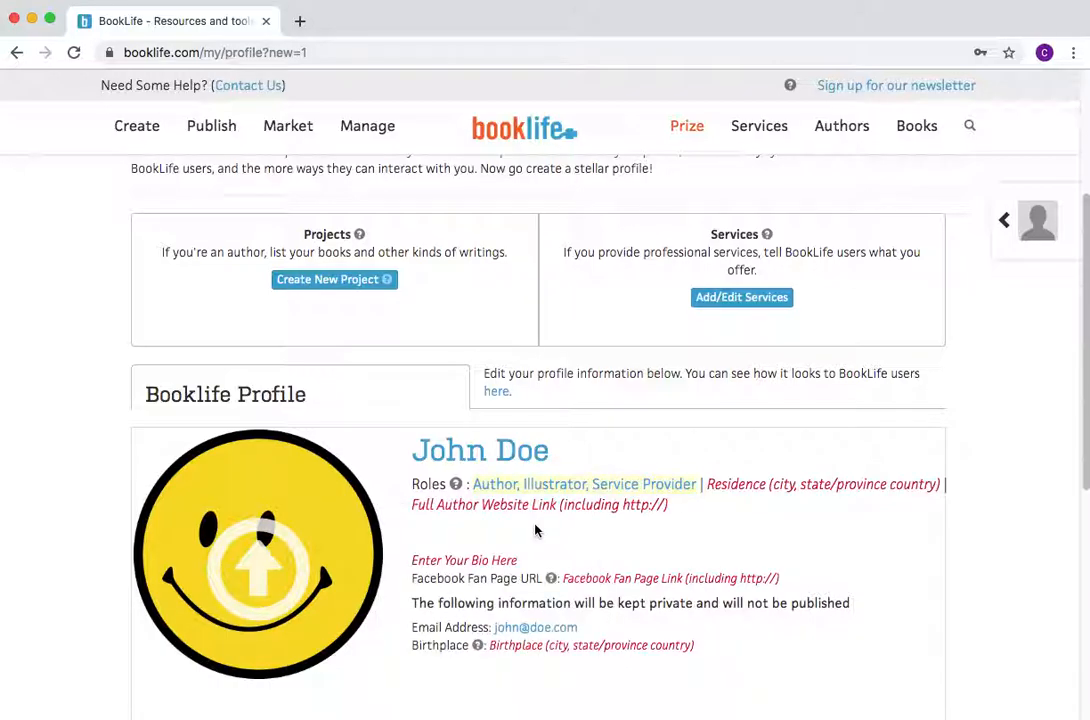
{"action": "left_click", "coordinate": [728, 488]}
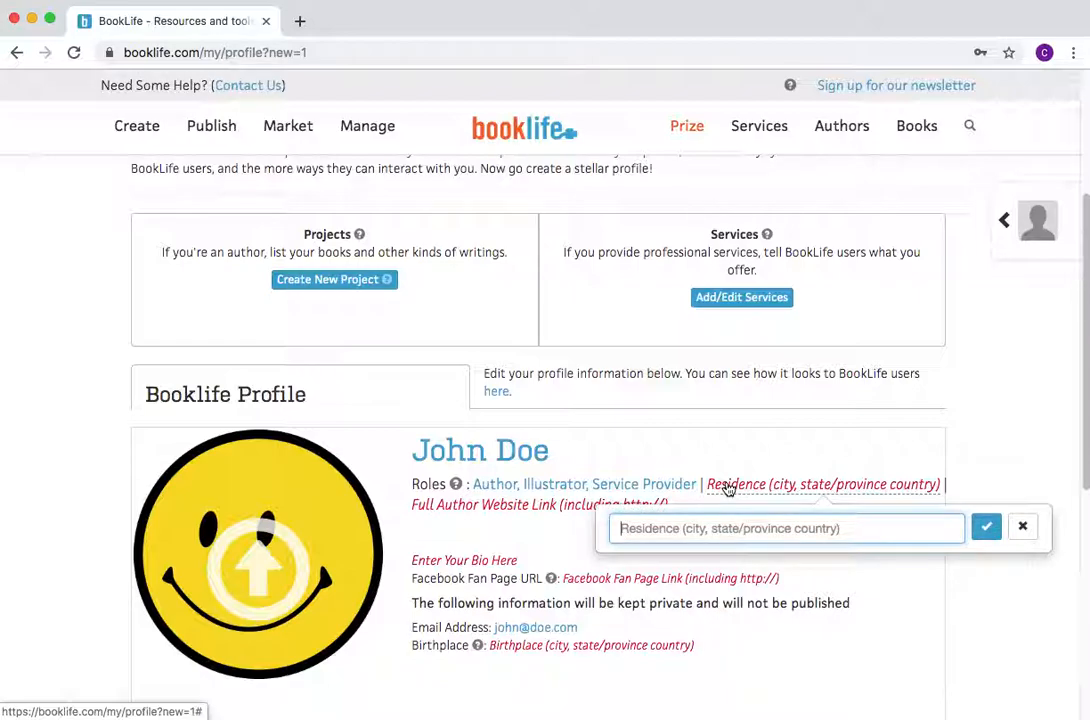
{"action": "type", "text": "New York, NY"}
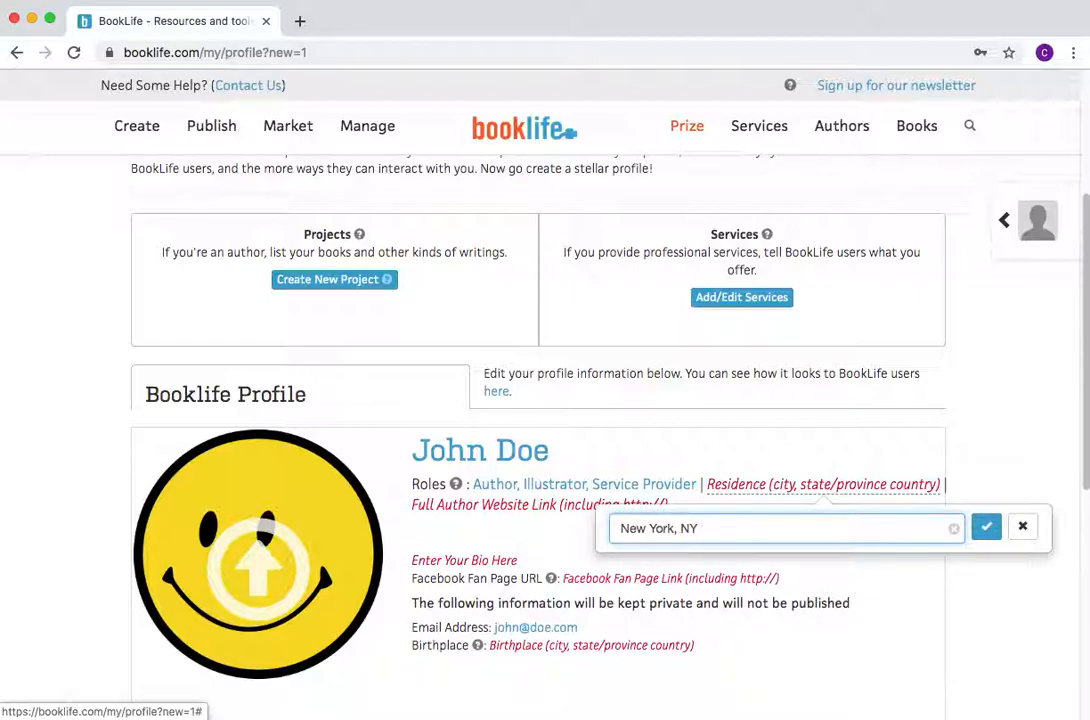
{"action": "left_click", "coordinate": [986, 526]}
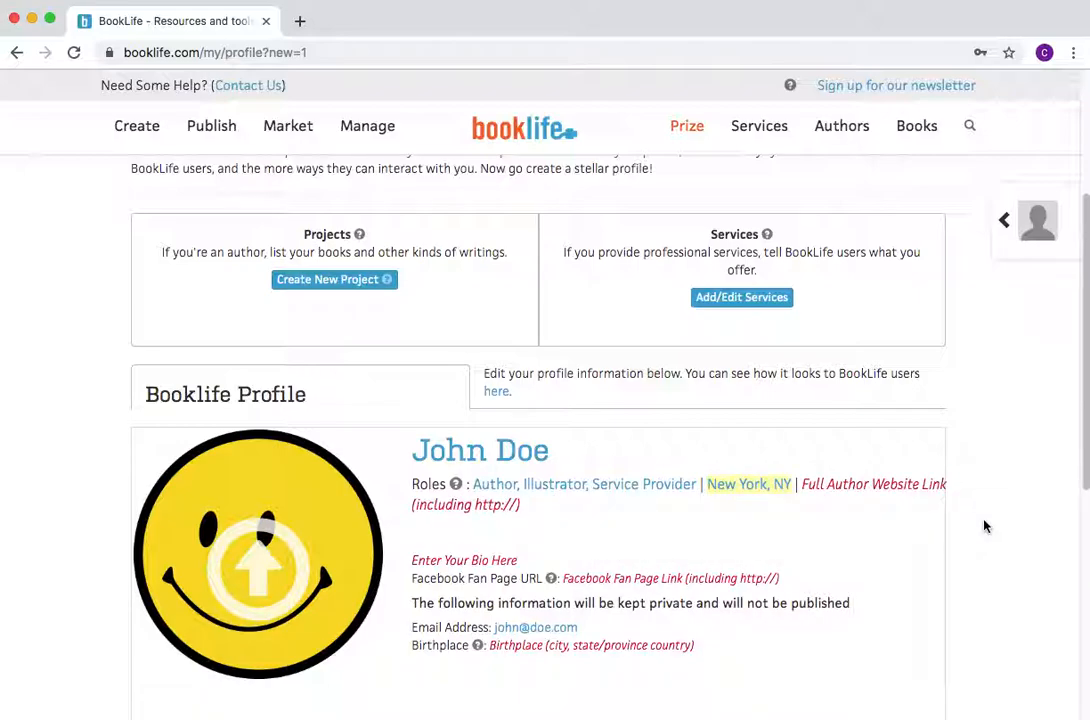
{"action": "left_click", "coordinate": [845, 494]}
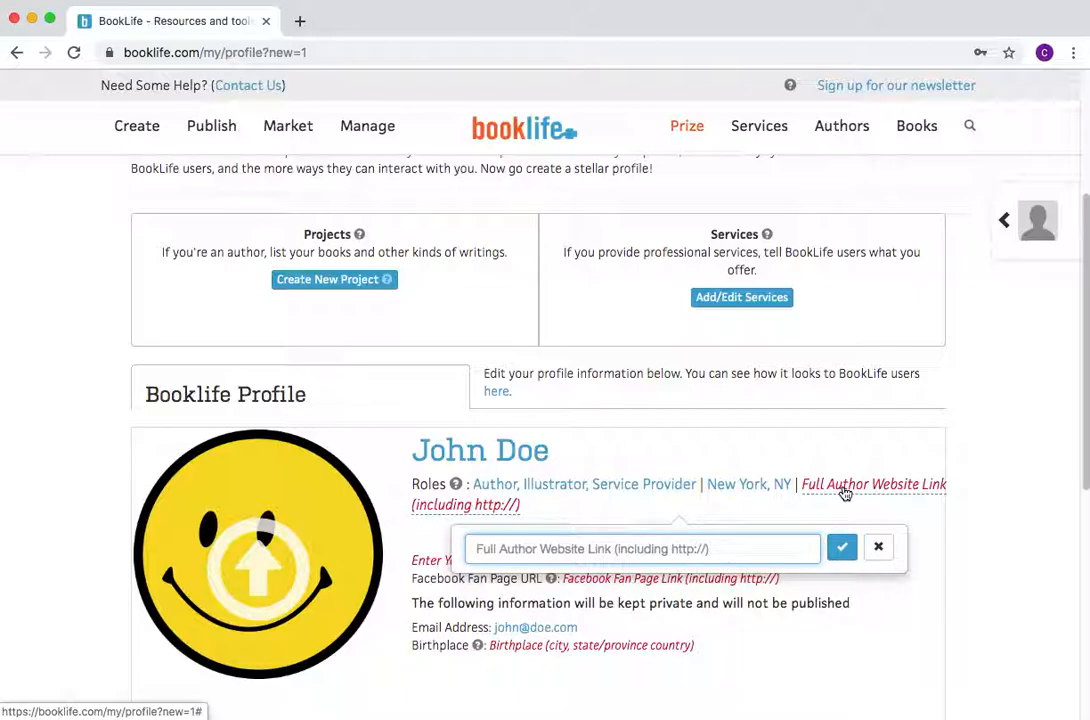
{"action": "type", "text": "https:"}
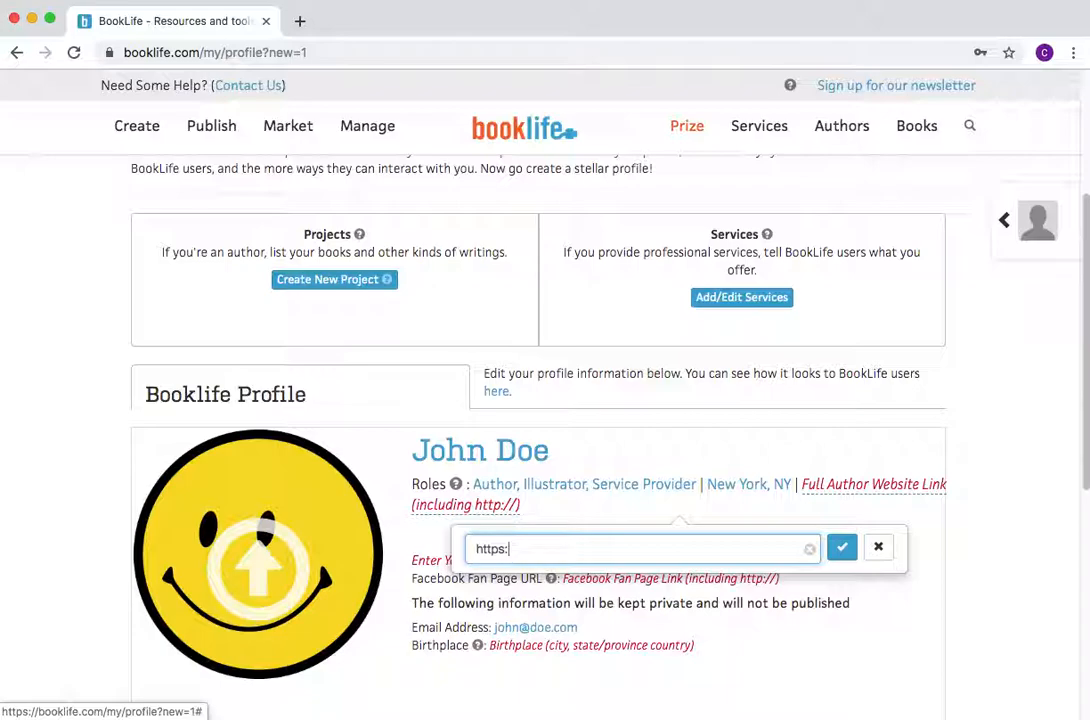
{"action": "type", "text": "//booklife.omom"}
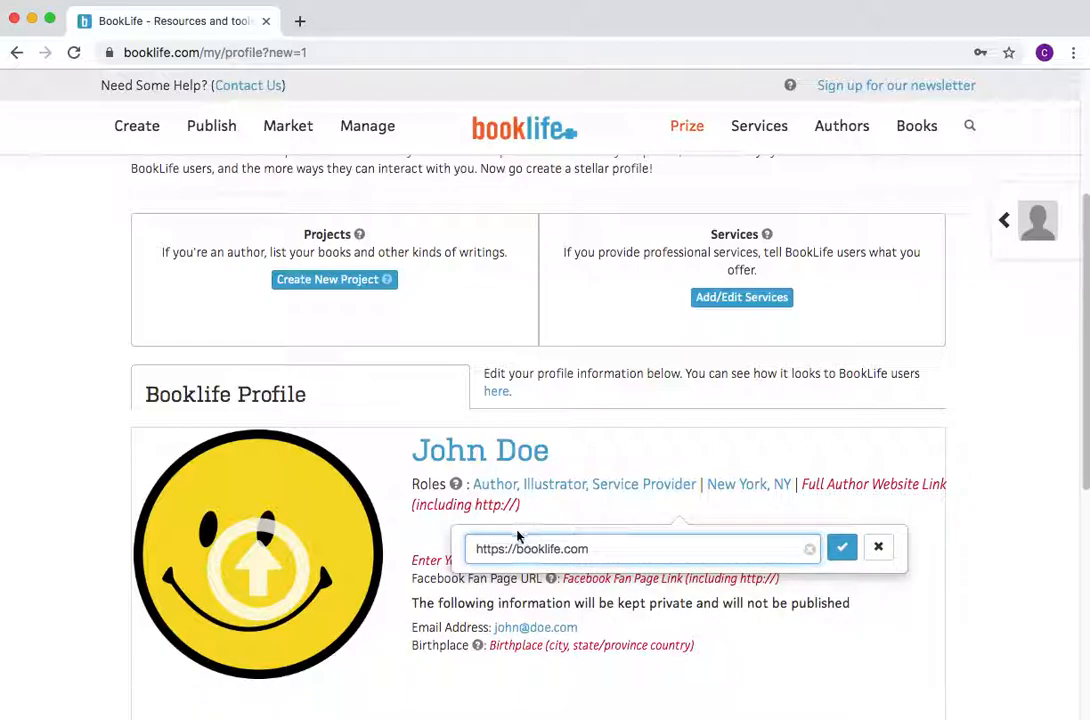
{"action": "left_click", "coordinate": [843, 550]}
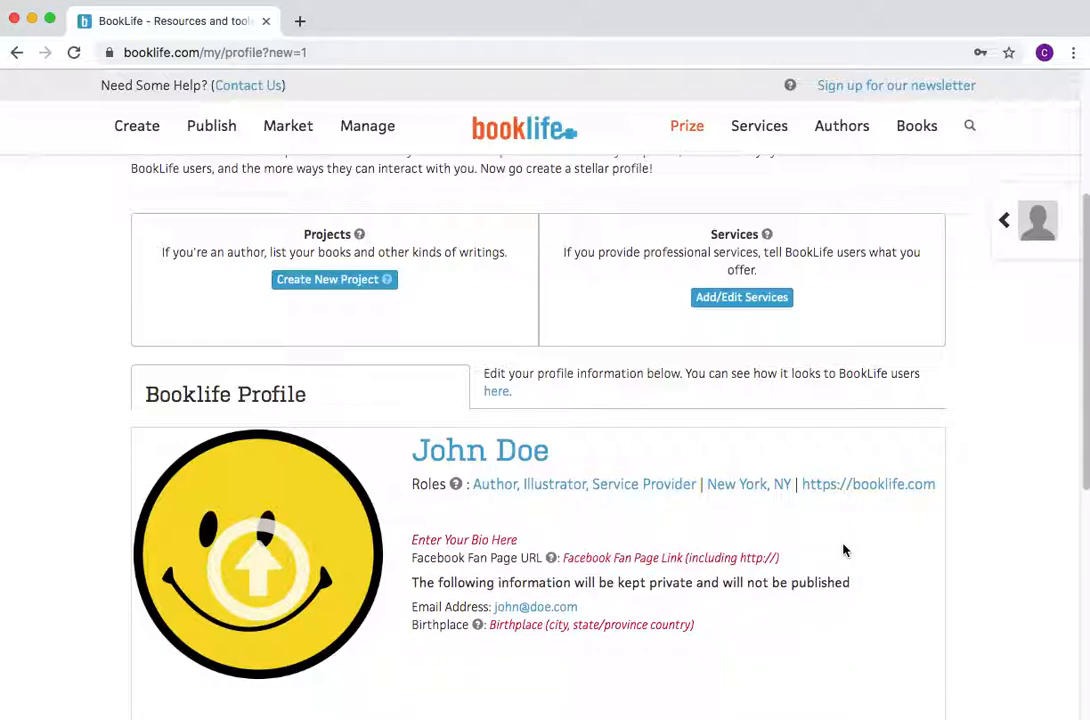
Add the profile bio text "Here is my bio." and save it.
{"action": "left_click", "coordinate": [452, 541]}
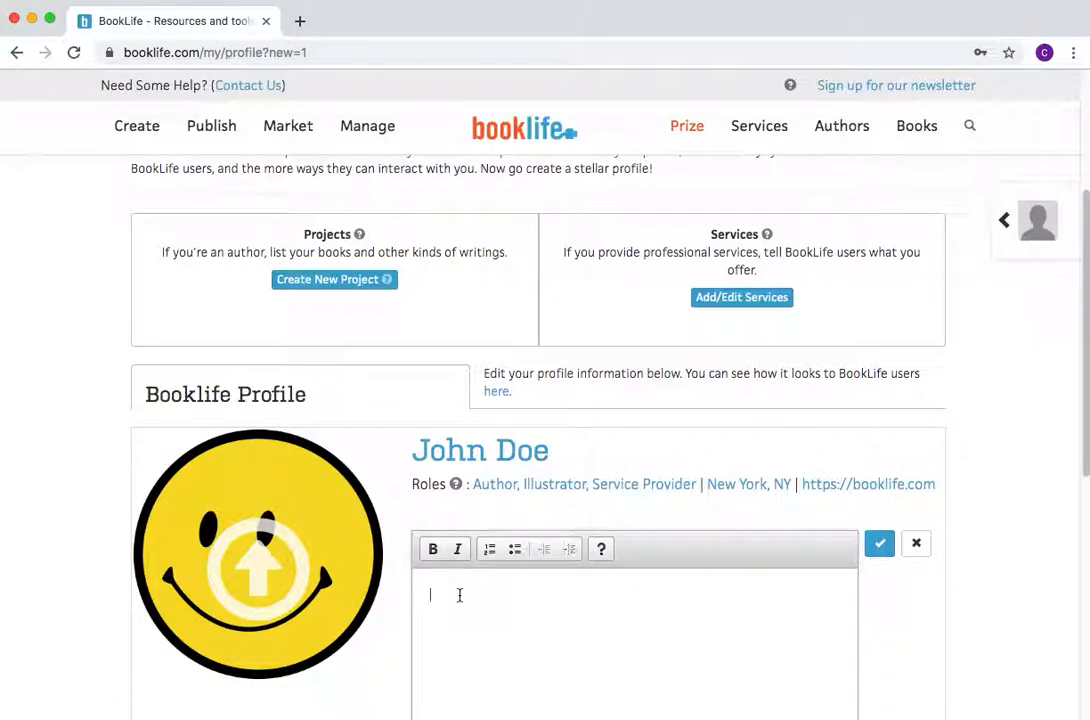
{"action": "type", "text": "Here is my bio."}
{"action": "left_click", "coordinate": [878, 550]}
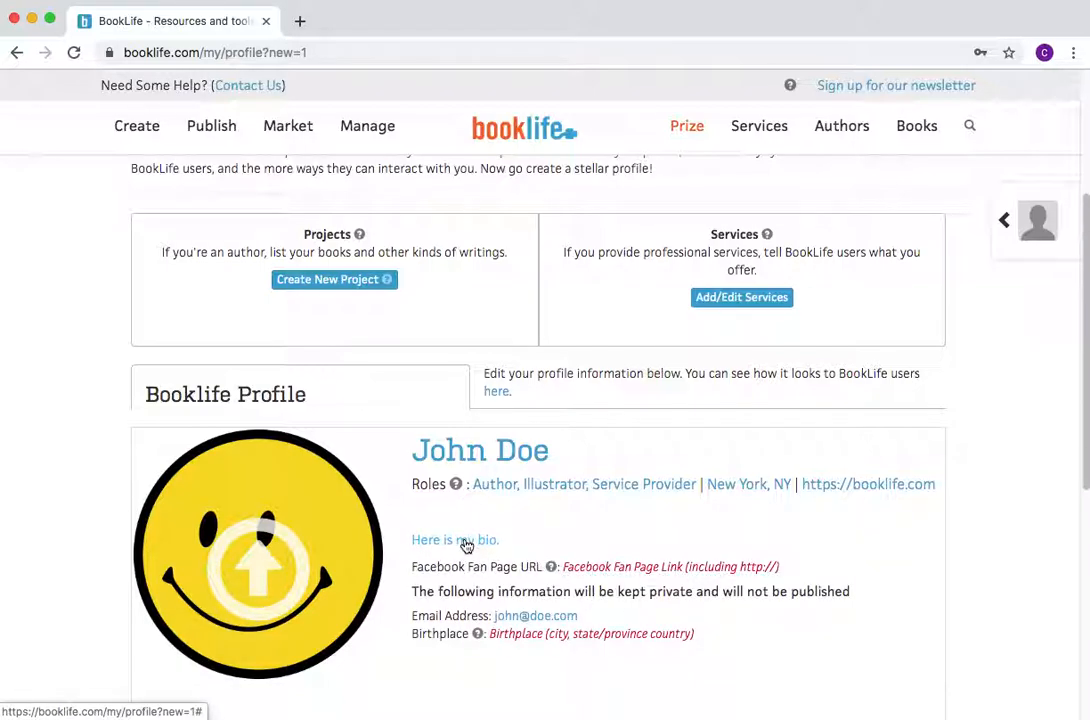
{"action": "left_click", "coordinate": [465, 545]}
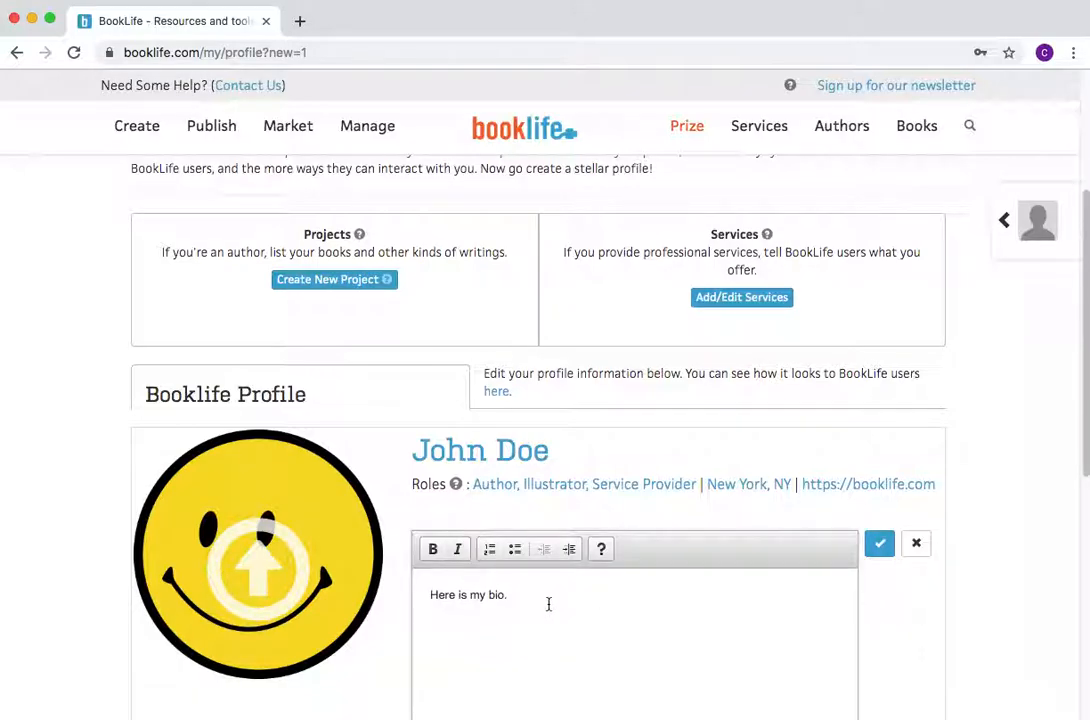
{"action": "left_click", "coordinate": [878, 547]}
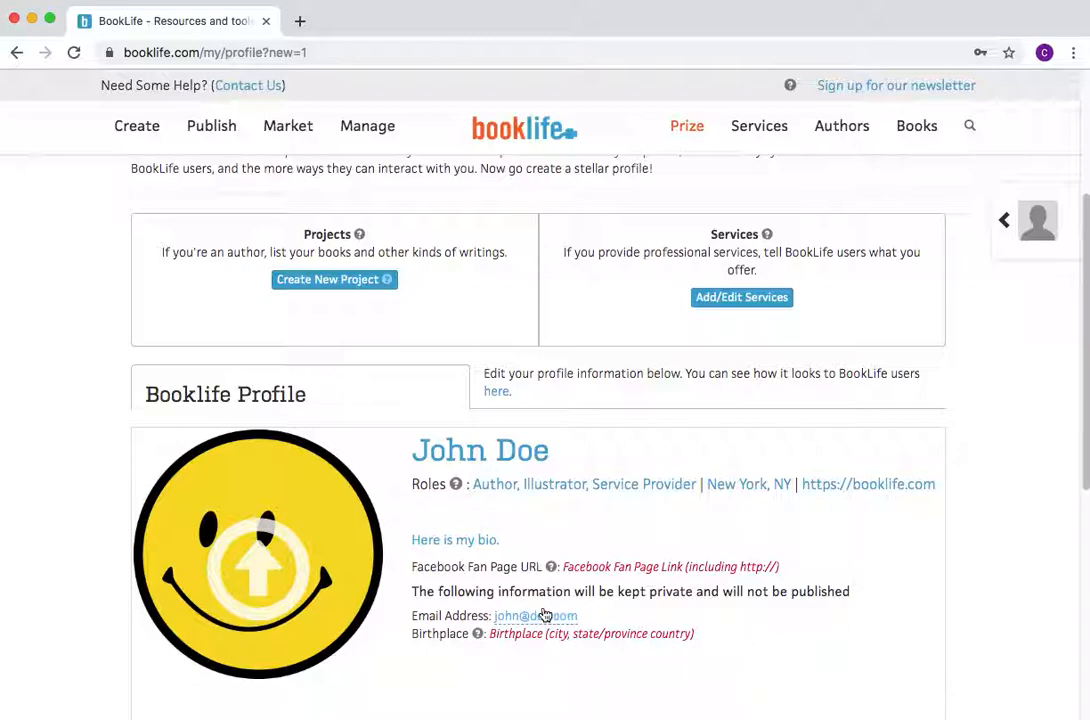
Leave the Facebook fan page link empty and set the profile's birthplace to Los Angeles, CA.
{"action": "left_click", "coordinate": [606, 568]}
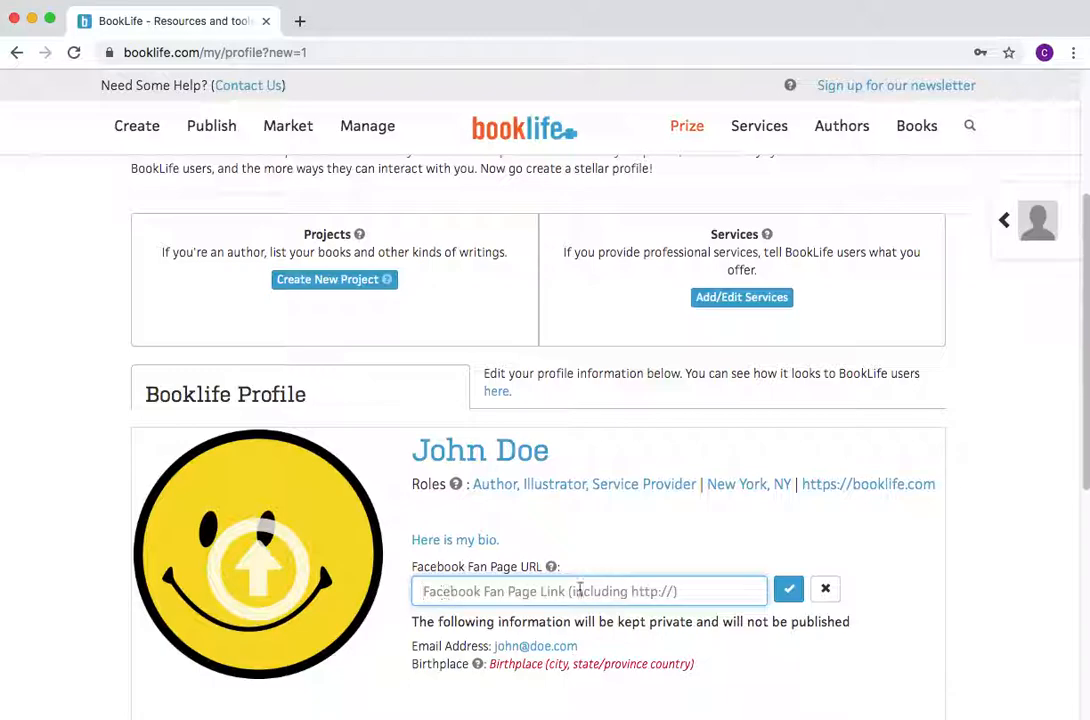
{"action": "left_click", "coordinate": [825, 589]}
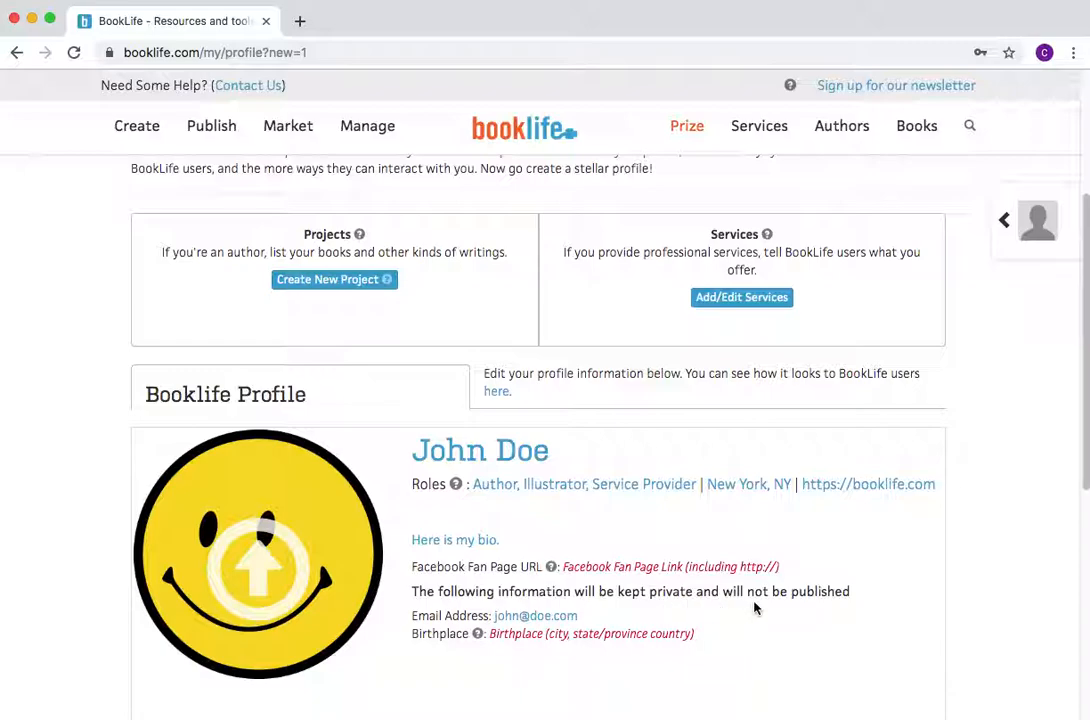
{"action": "left_click", "coordinate": [557, 641]}
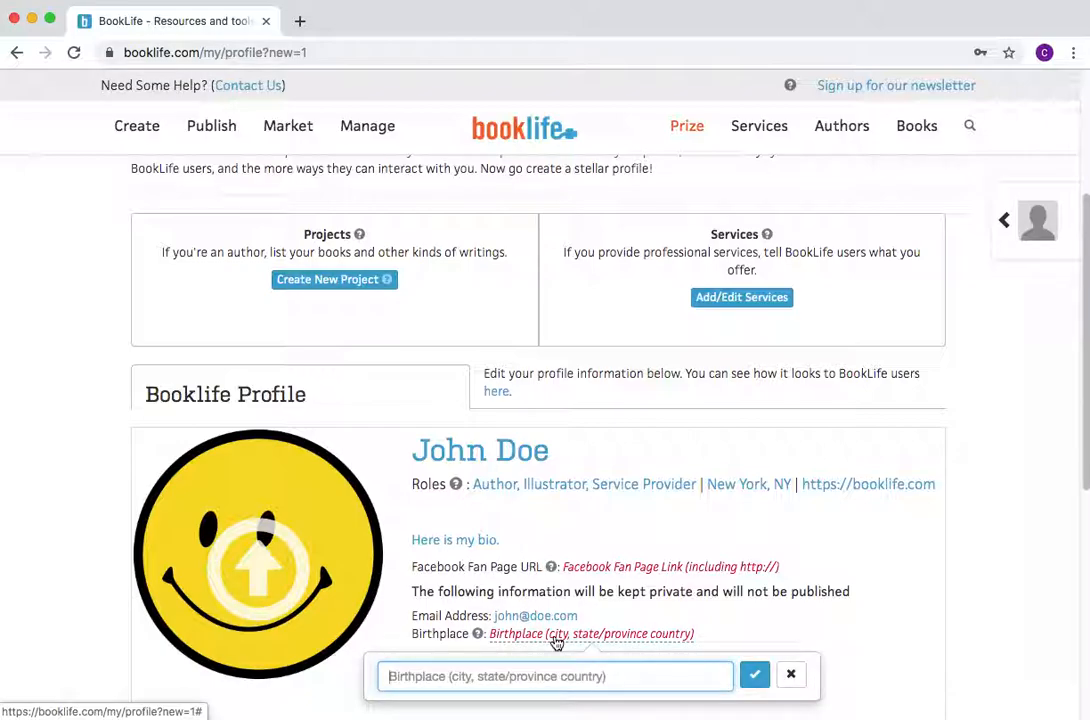
{"action": "type", "text": "Los Angeles, CA"}
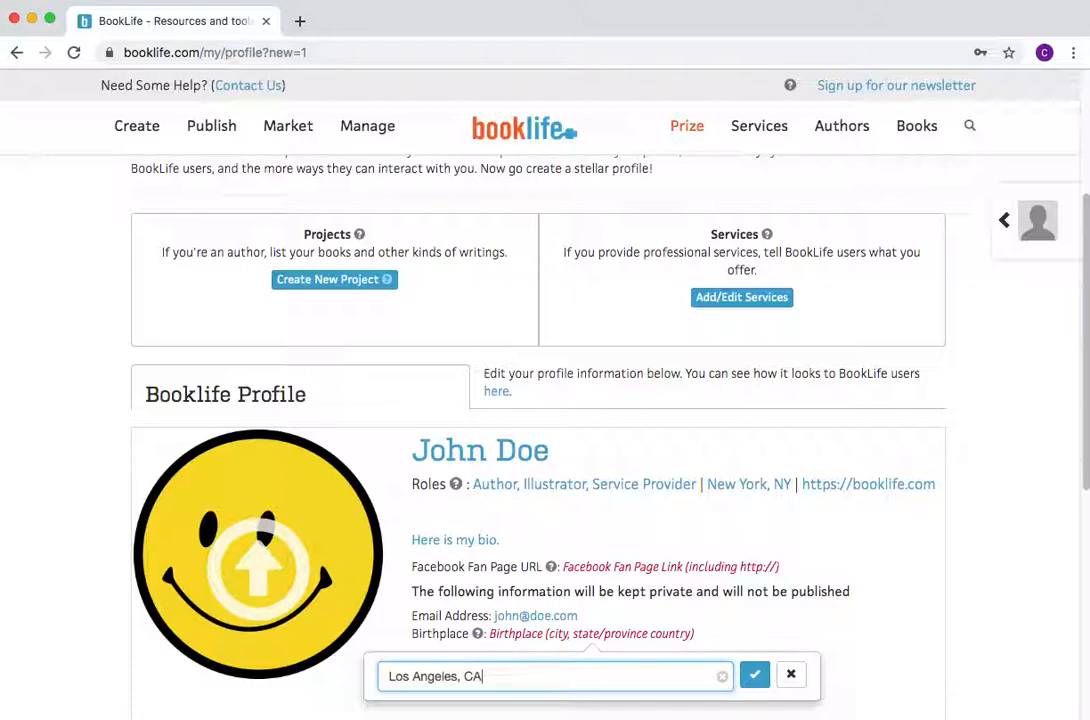
{"action": "left_click", "coordinate": [754, 677]}
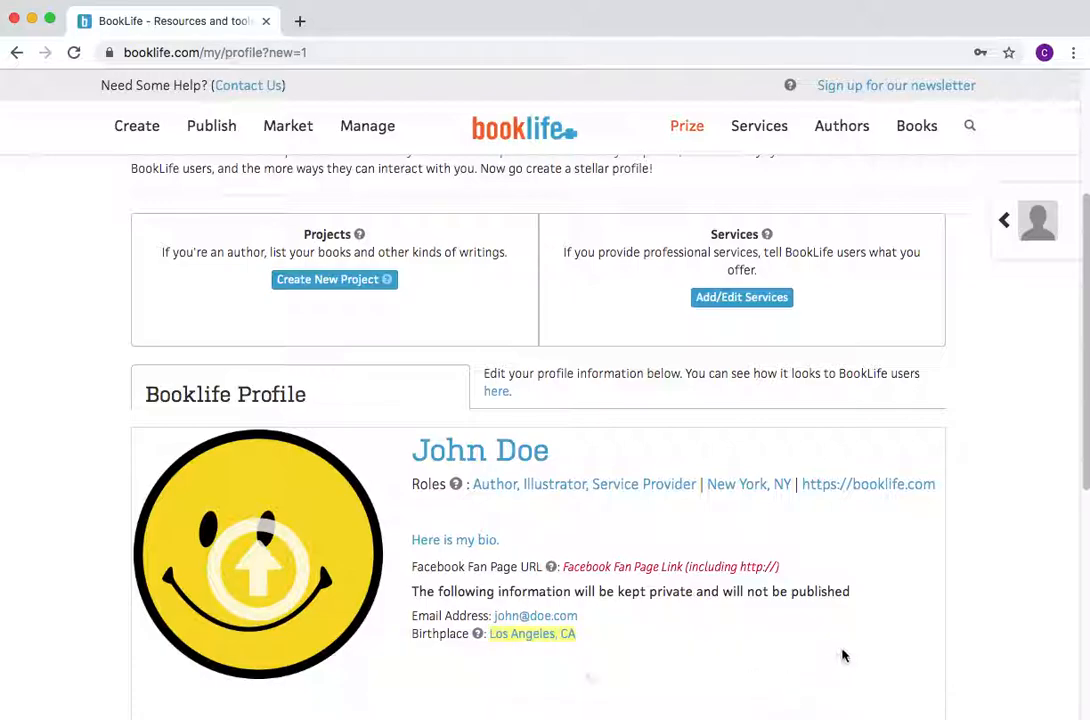
Review the profile page, open the page for adding or editing services, and examine the Services Profile fields.
{"action": "scroll", "coordinate": [844, 659], "scroll_direction": "down", "scroll_amount": 2}
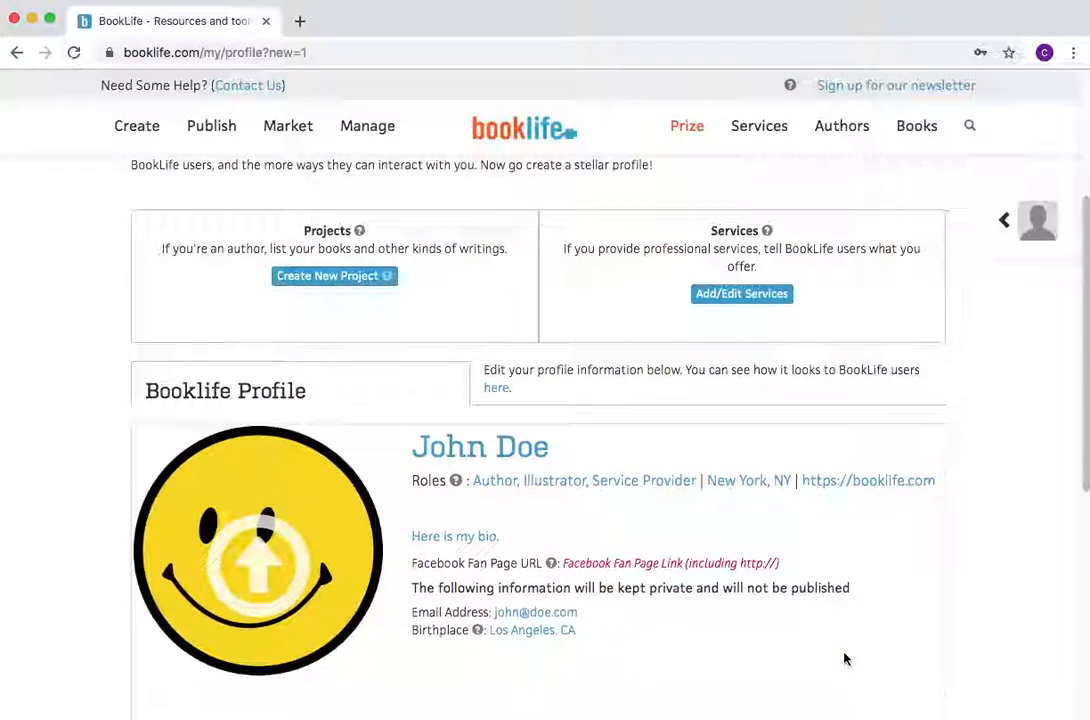
{"action": "scroll", "coordinate": [844, 658], "scroll_direction": "down", "scroll_amount": 1}
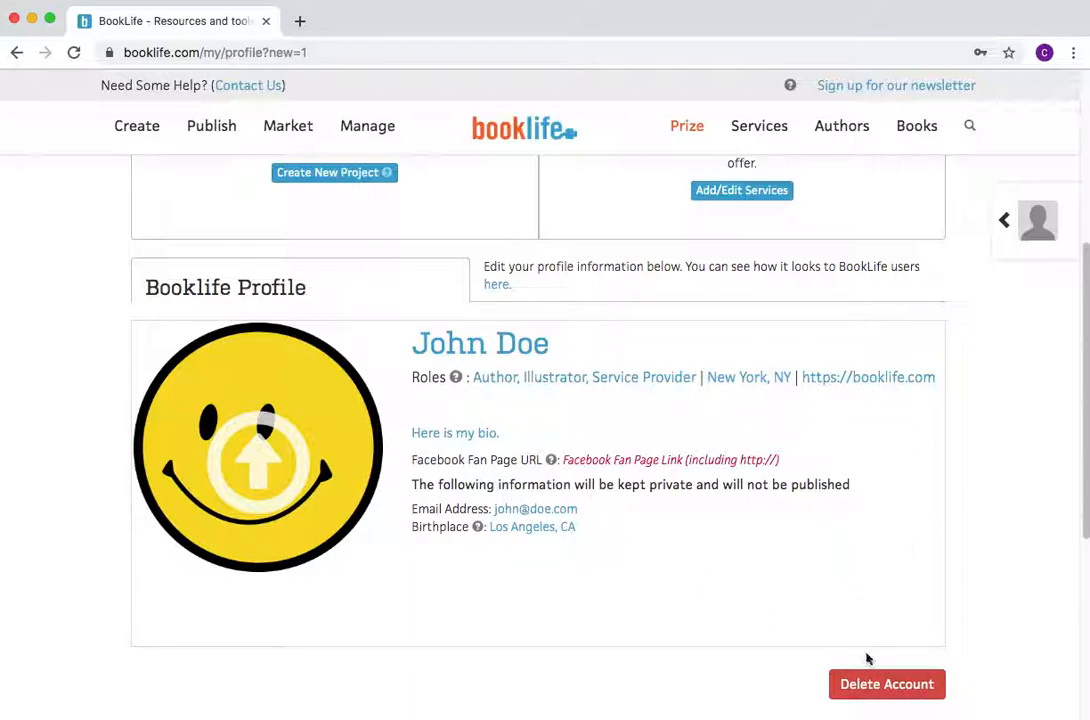
{"action": "scroll", "coordinate": [859, 606], "scroll_direction": "up", "scroll_amount": 5}
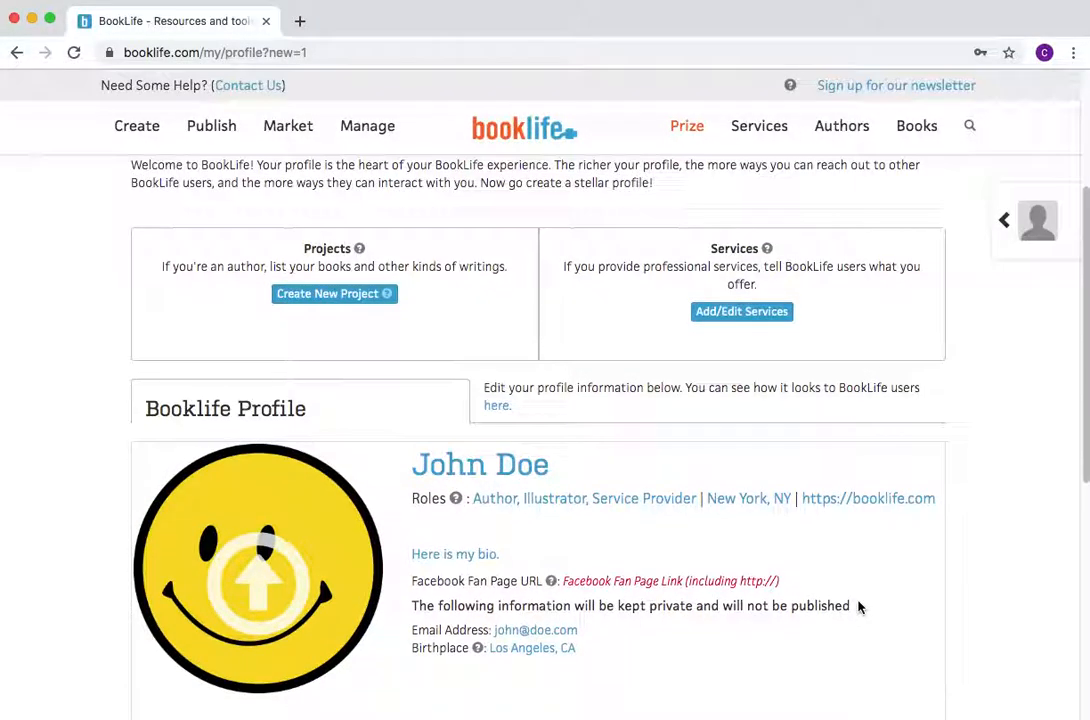
{"action": "scroll", "coordinate": [859, 606], "scroll_direction": "up", "scroll_amount": 3}
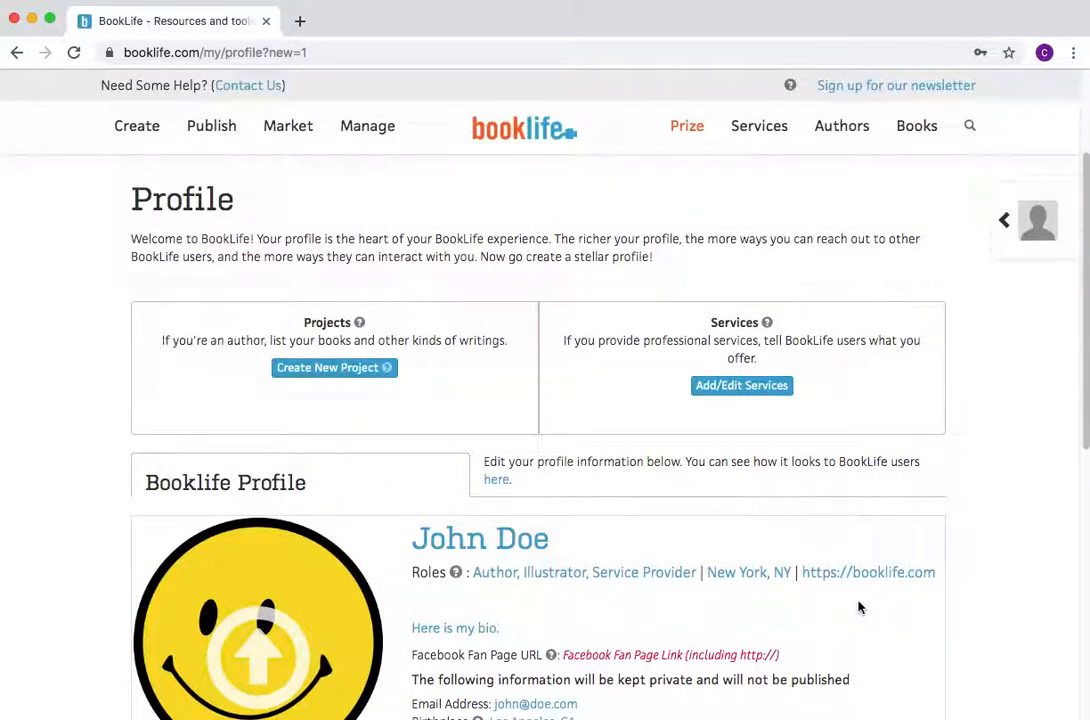
{"action": "scroll", "coordinate": [859, 607], "scroll_direction": "down", "scroll_amount": 3}
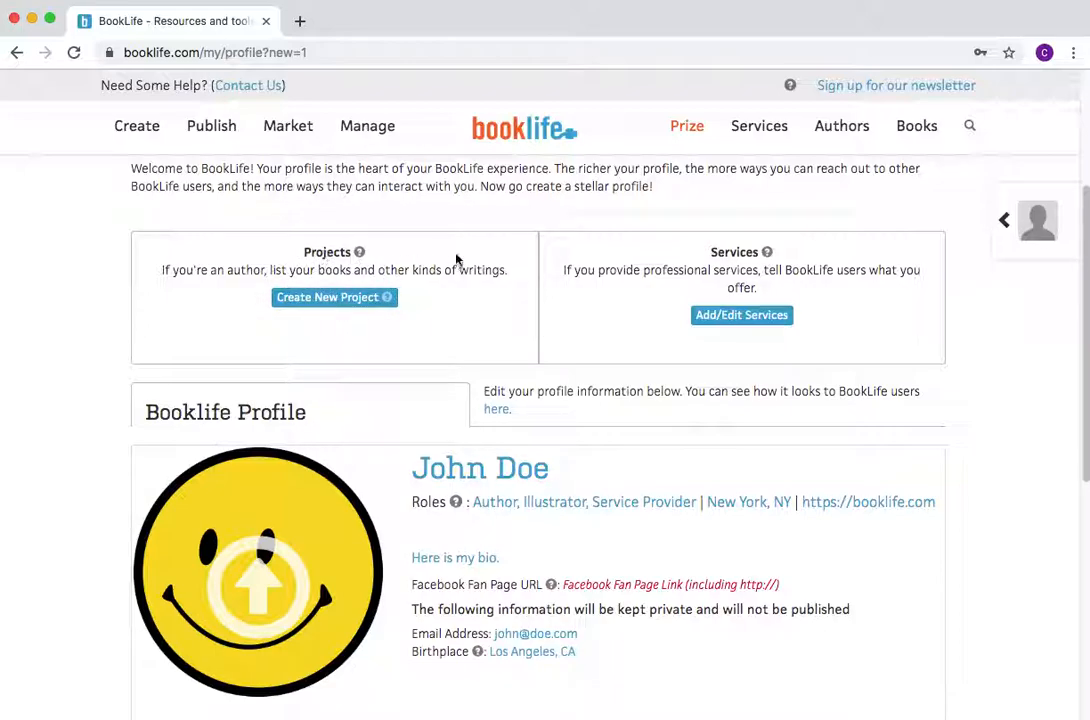
{"action": "left_click", "coordinate": [740, 318]}
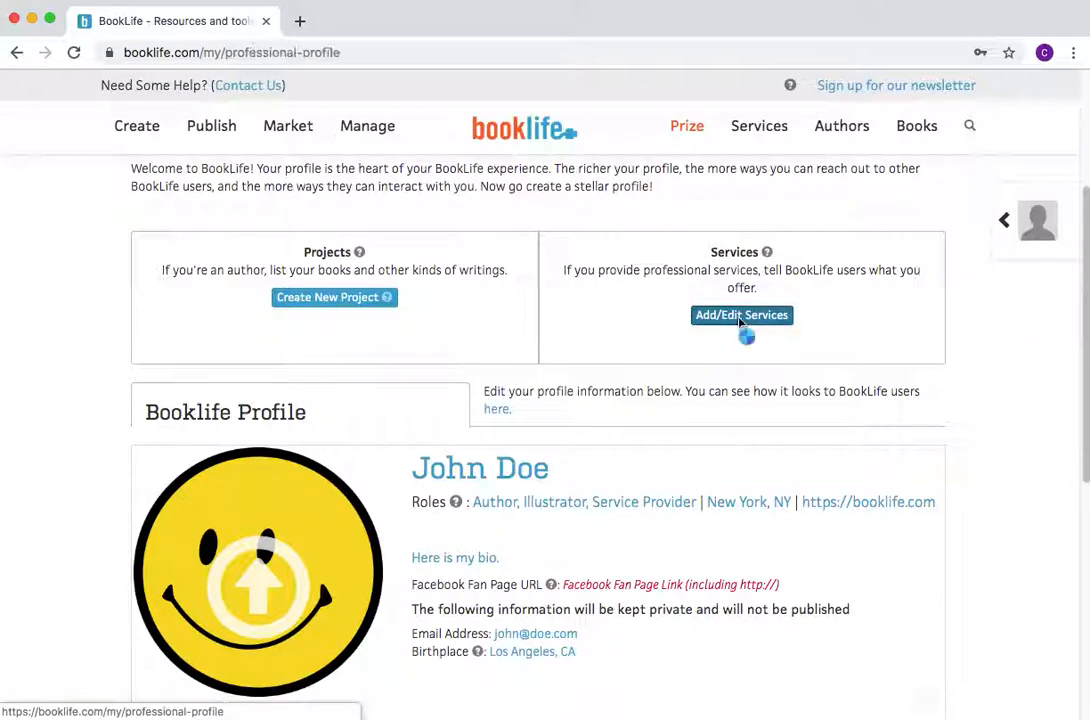
{"action": "scroll", "coordinate": [656, 338], "scroll_direction": "down", "scroll_amount": 5}
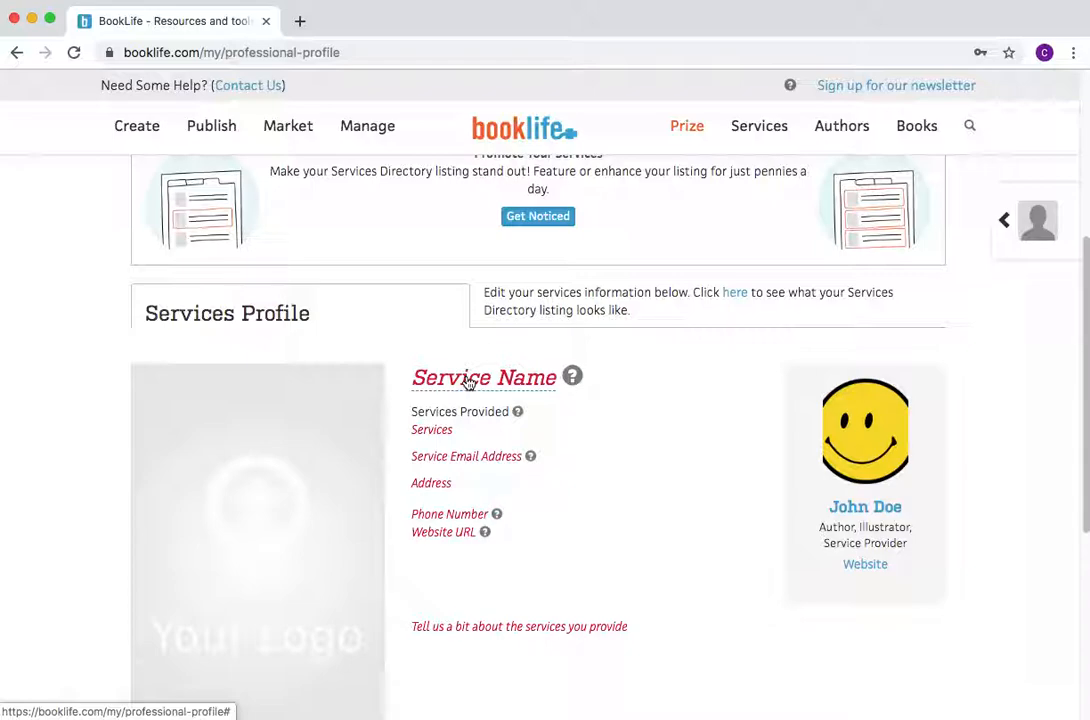
{"action": "scroll", "coordinate": [596, 538], "scroll_direction": "down", "scroll_amount": 1}
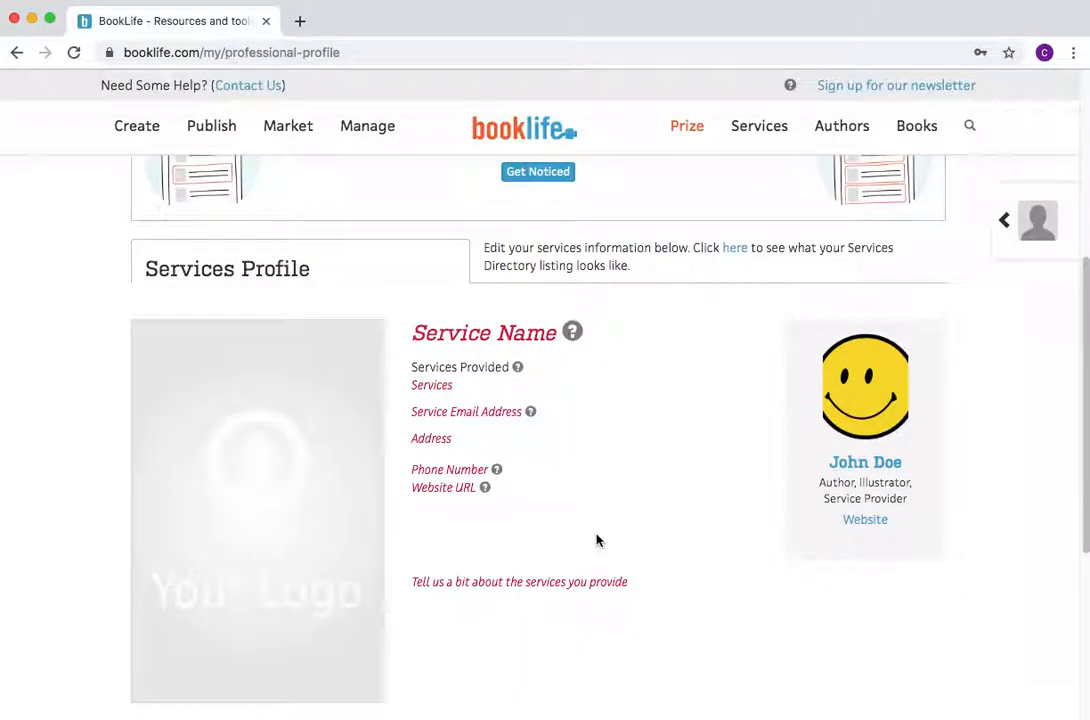
Open the logo upload and the service name editor of the Services Profile, cancelling each one.
{"action": "left_click", "coordinate": [255, 476]}
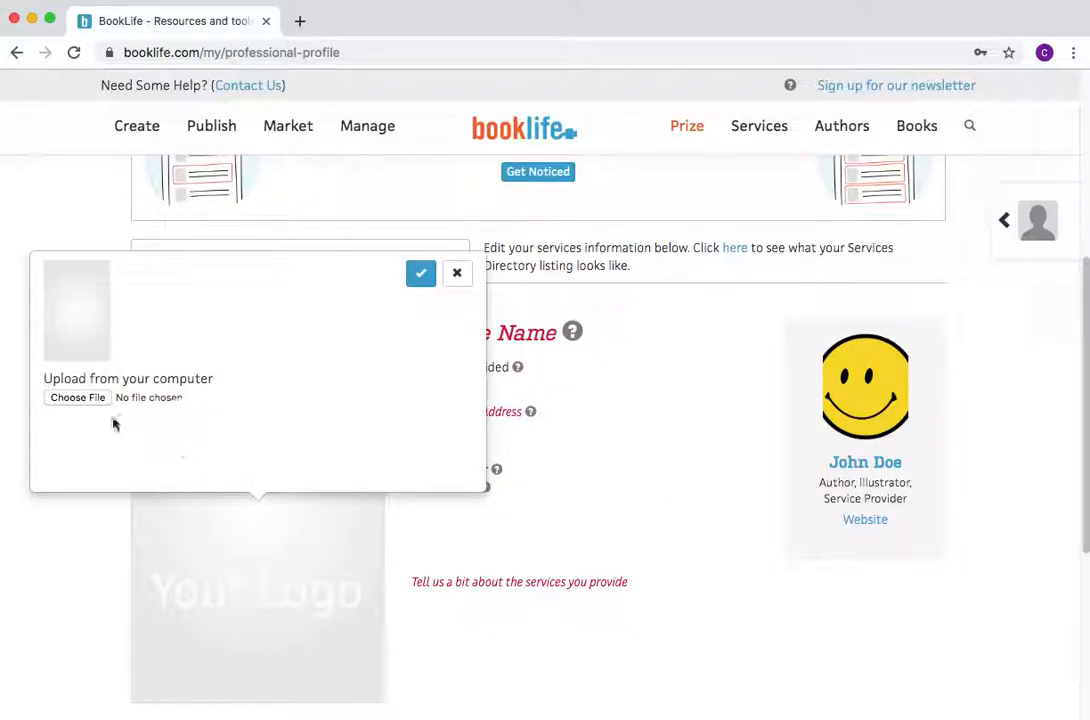
{"action": "left_click", "coordinate": [76, 398]}
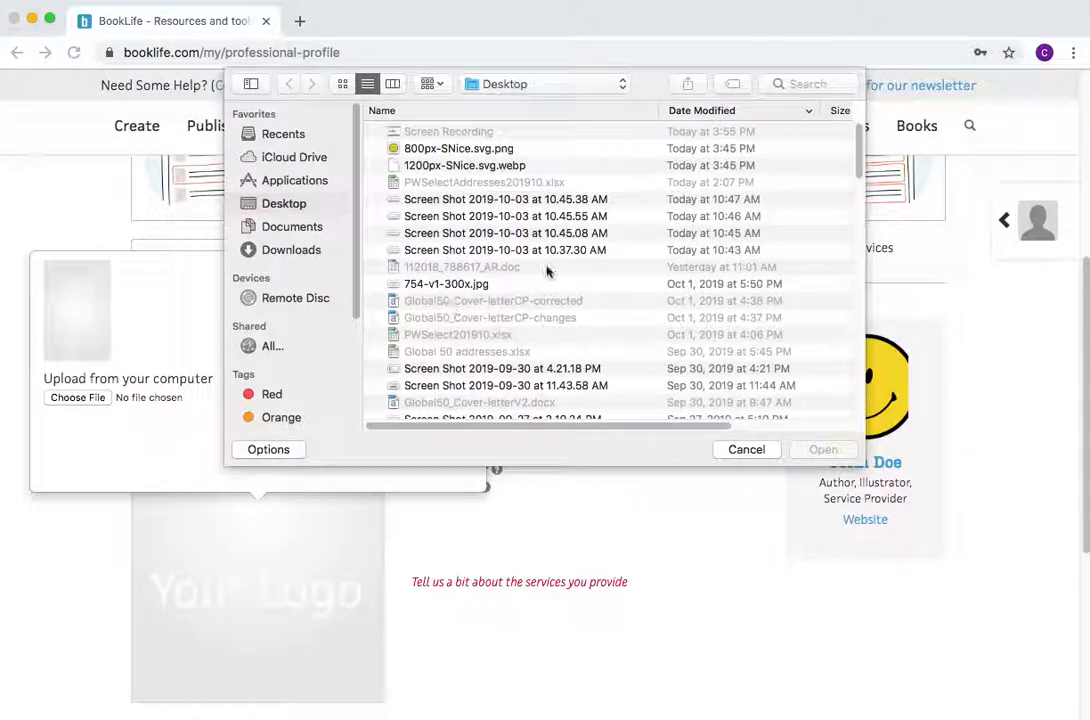
{"action": "left_click", "coordinate": [746, 449]}
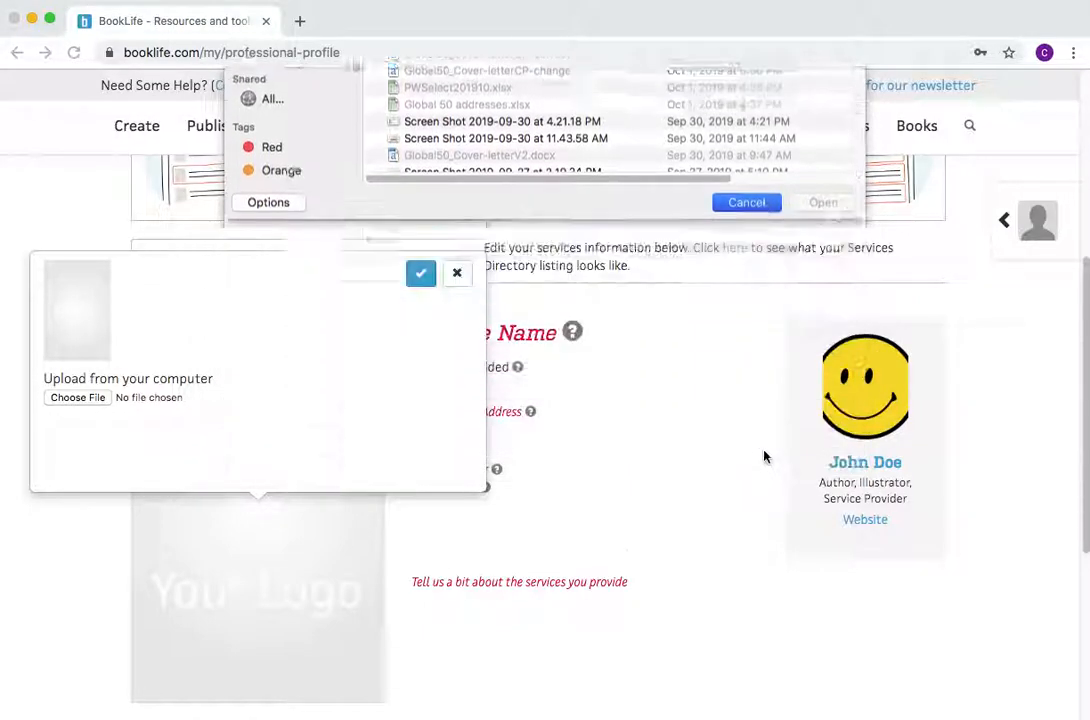
{"action": "left_click", "coordinate": [680, 495]}
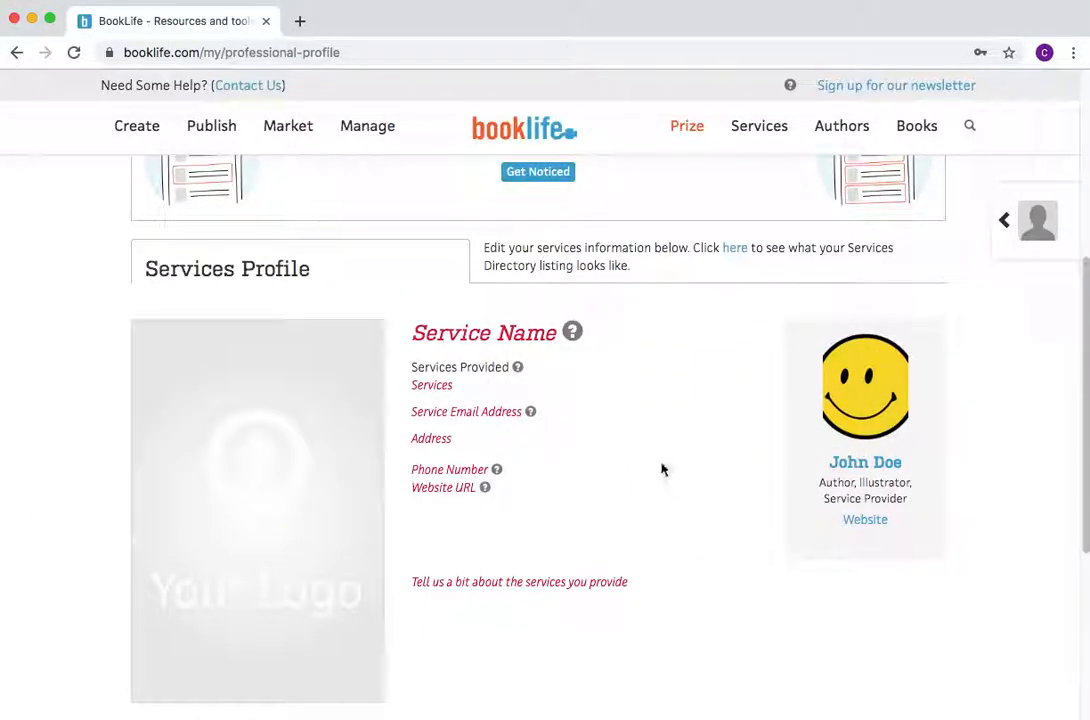
{"action": "left_click", "coordinate": [476, 334]}
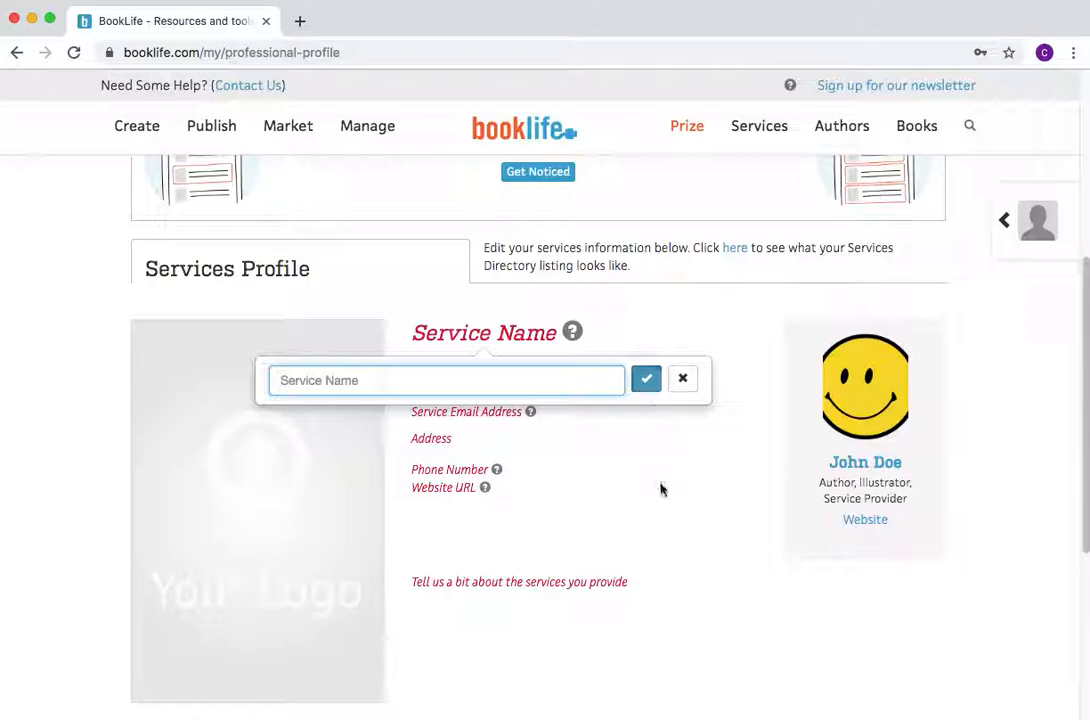
{"action": "left_click", "coordinate": [770, 519]}
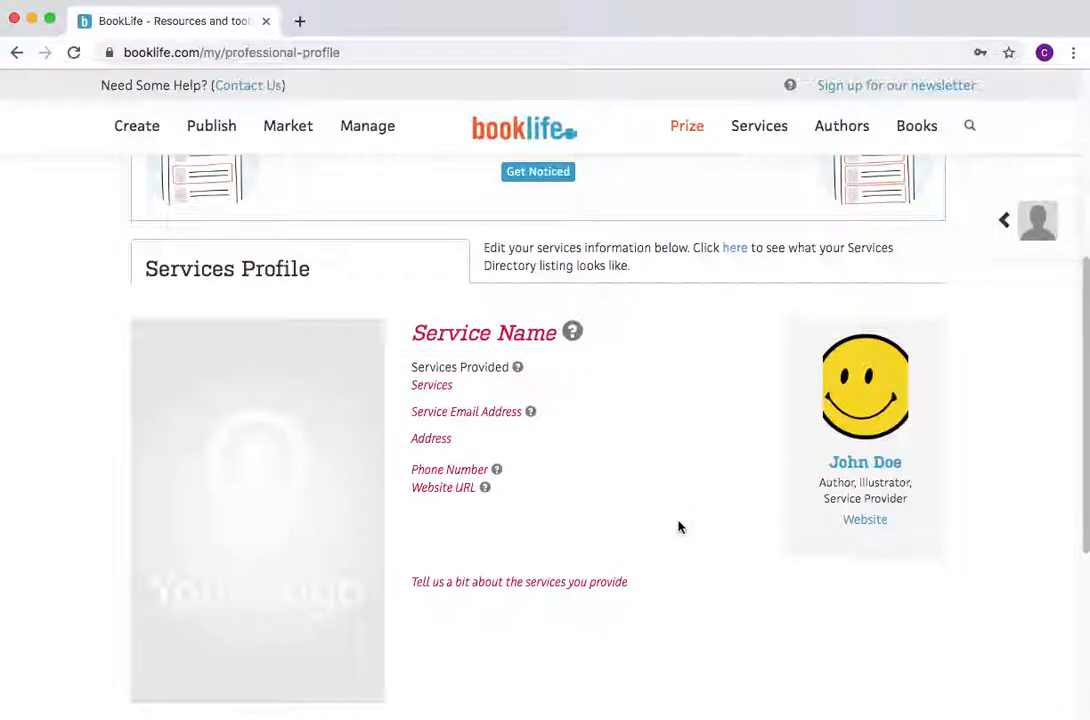
Go to the BookLife homepage and open the Create section.
{"action": "scroll", "coordinate": [679, 525], "scroll_direction": "up", "scroll_amount": 5}
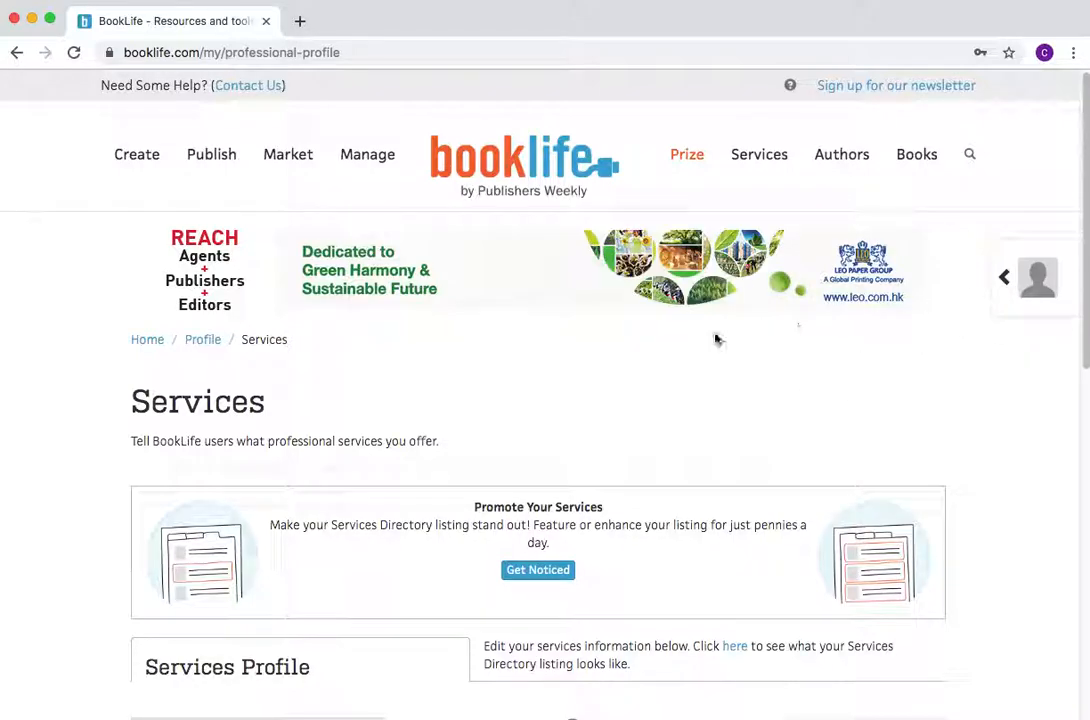
{"action": "left_click", "coordinate": [518, 162]}
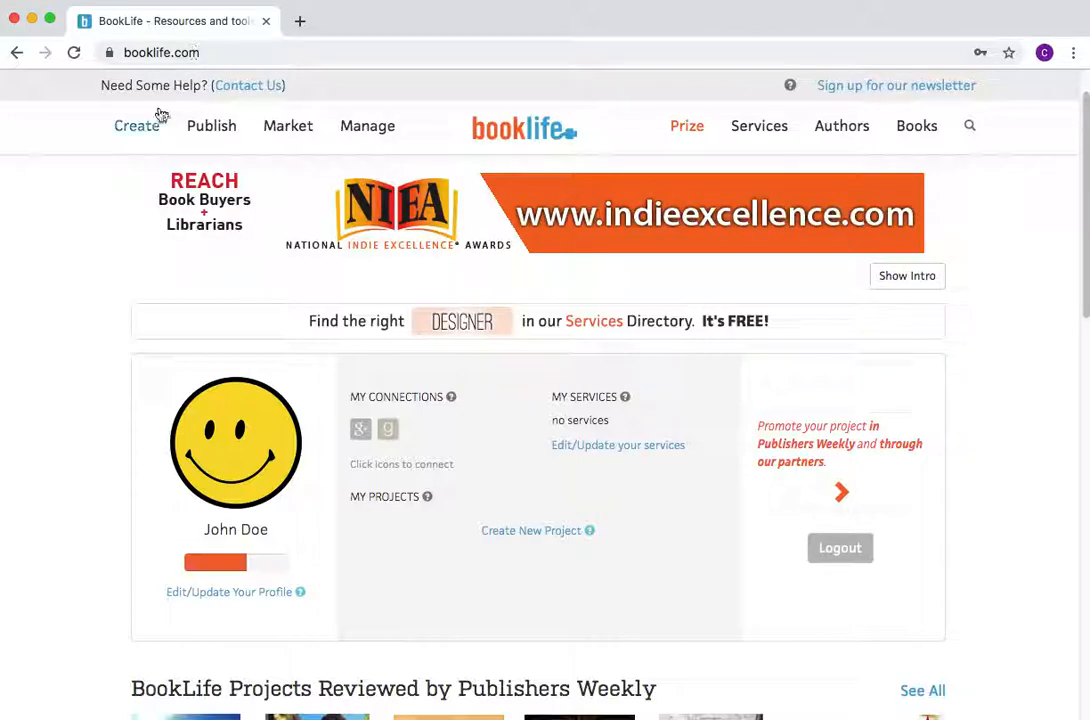
{"action": "left_click", "coordinate": [140, 138]}
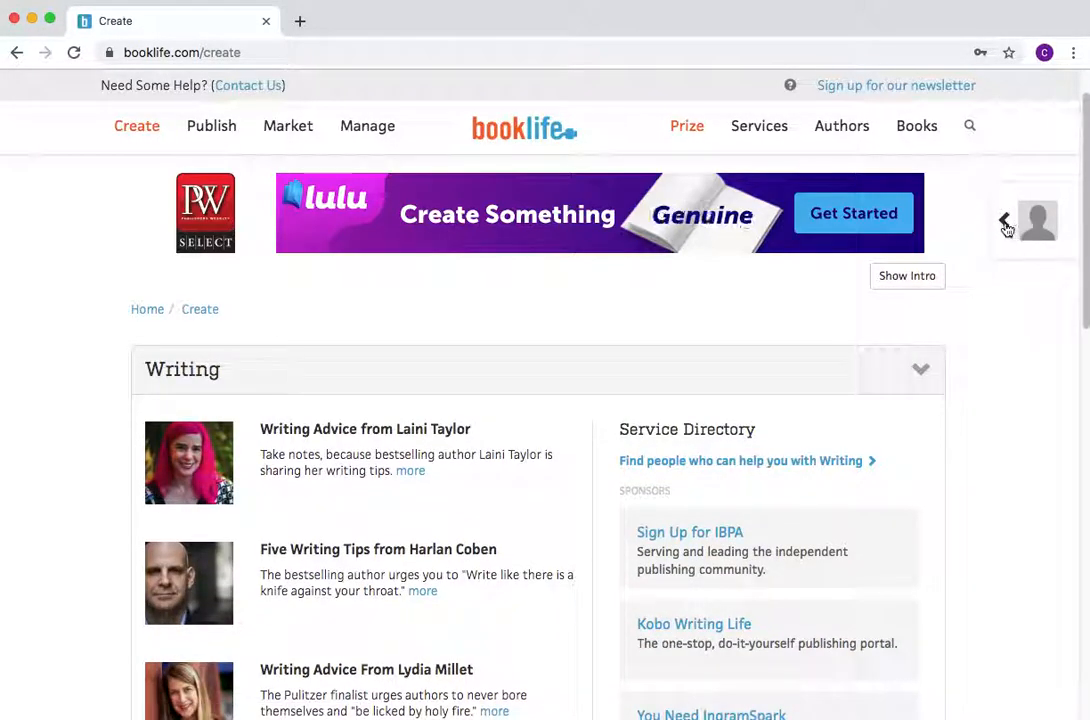
Expand the account sidebar on the Create page and return from it to the profile page for completion.
{"action": "left_click", "coordinate": [1007, 228]}
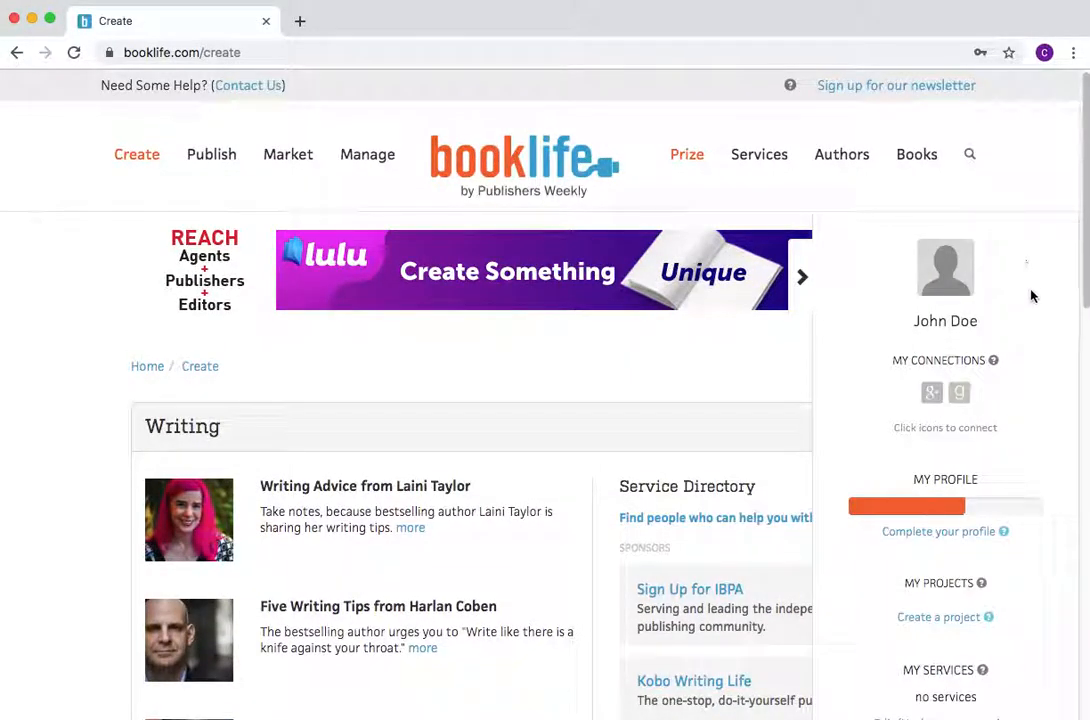
{"action": "scroll", "coordinate": [1033, 411], "scroll_direction": "down", "scroll_amount": 2}
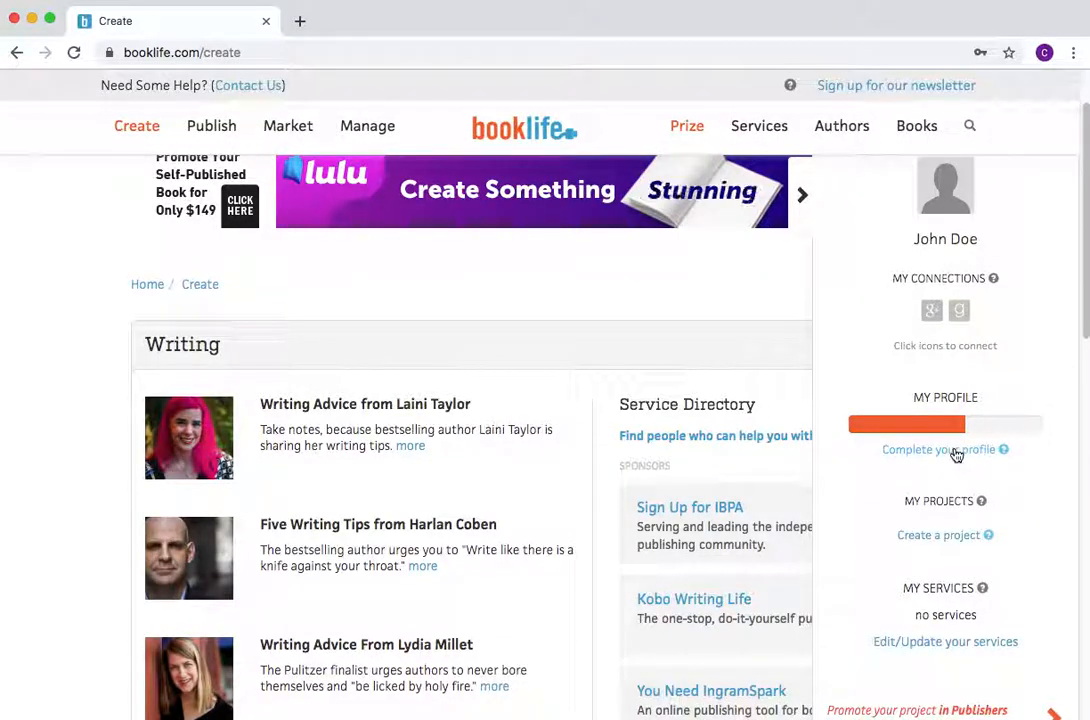
{"action": "left_click", "coordinate": [955, 450]}
{"action": "scroll", "coordinate": [952, 458], "scroll_direction": "down", "scroll_amount": 3}
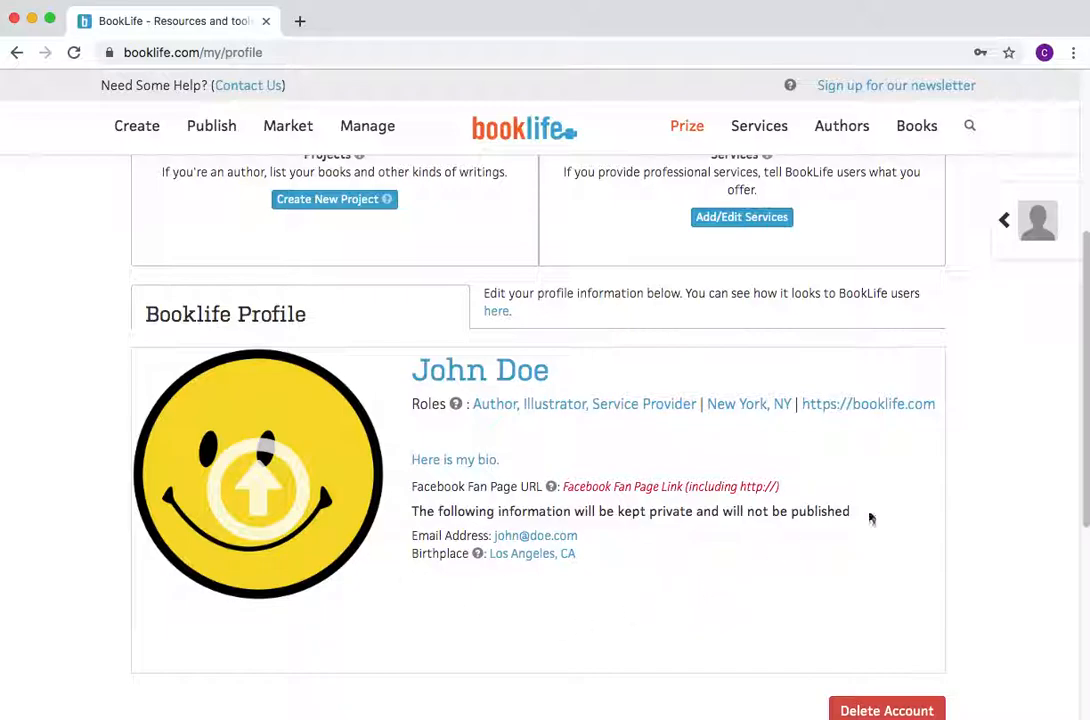
{"action": "scroll", "coordinate": [985, 453], "scroll_direction": "up", "scroll_amount": 3}
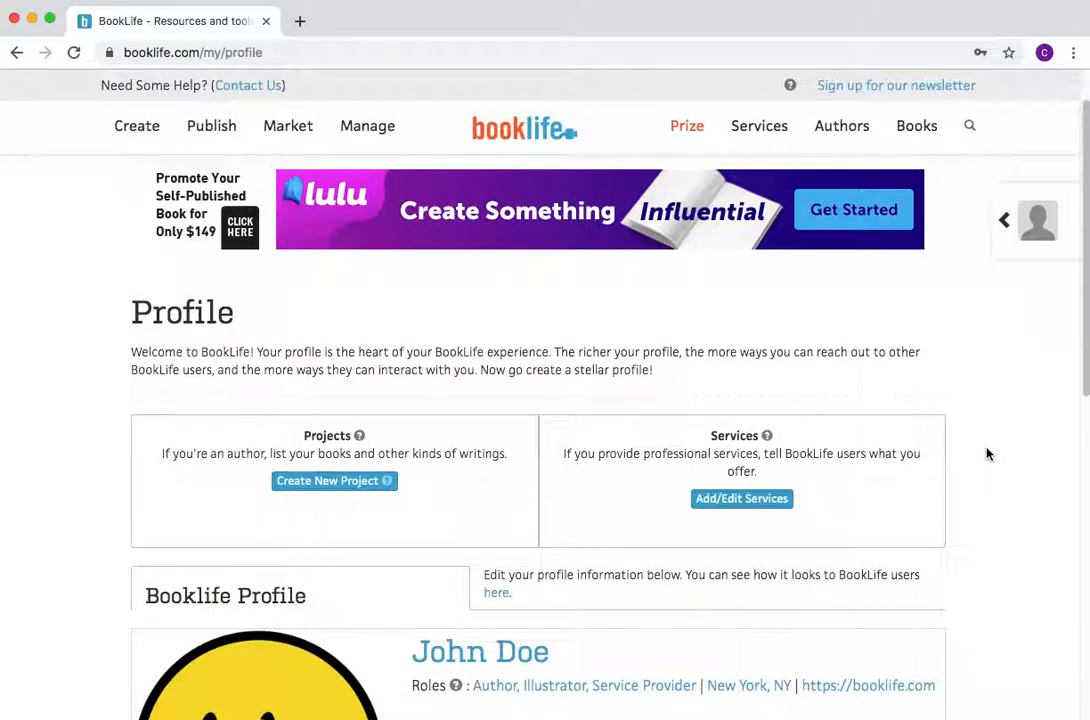